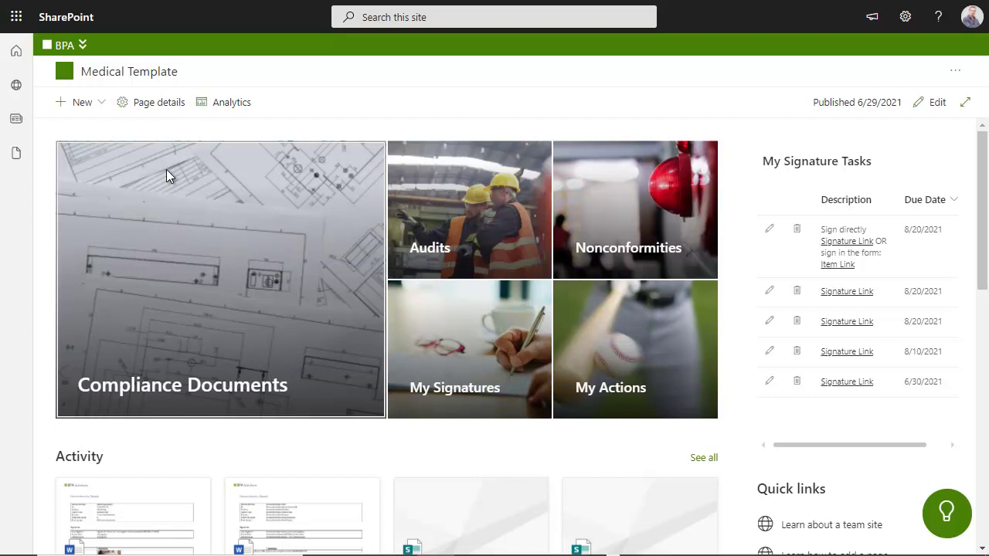
# - Open the BPA site navigation and expand Stakeholders, Processes, Knowledge and Improvement
pyautogui.click(55, 48)
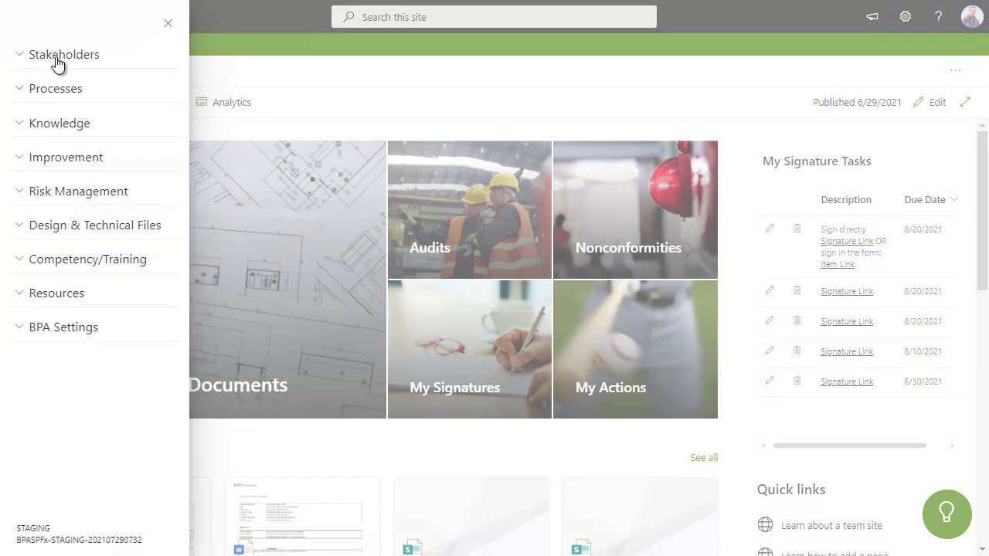
pyautogui.click(58, 65)
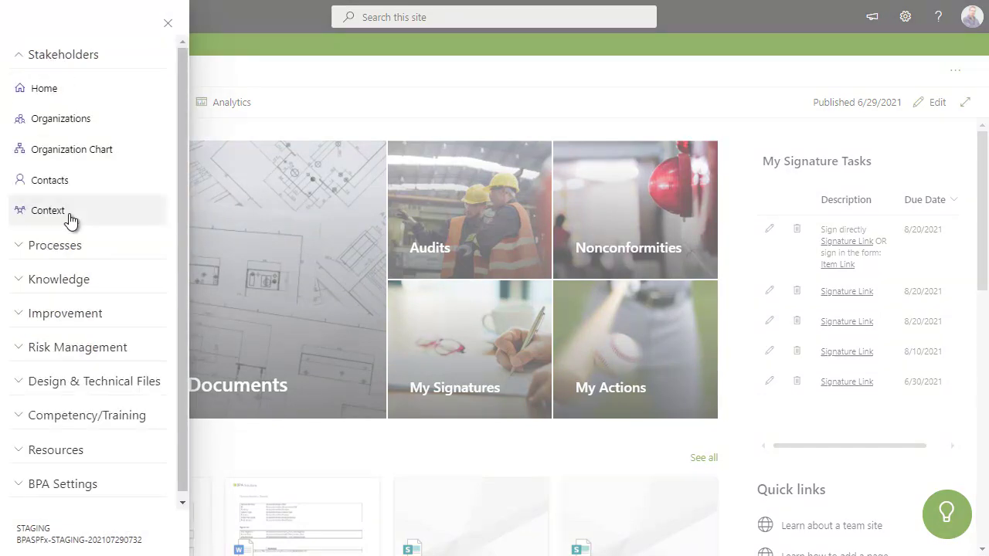
pyautogui.click(66, 247)
pyautogui.scroll(-3, 65, 251)
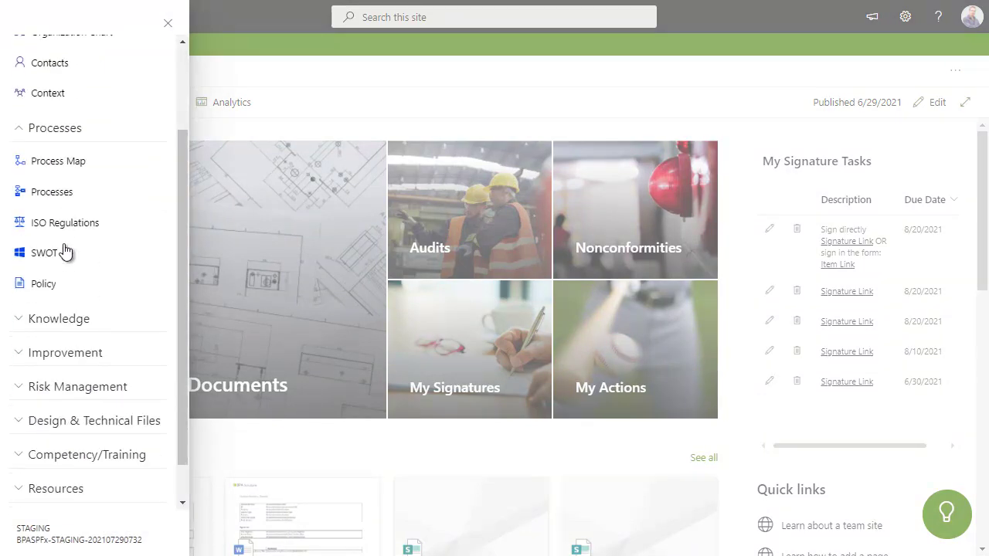
pyautogui.scroll(-1, 67, 251)
pyautogui.click(66, 276)
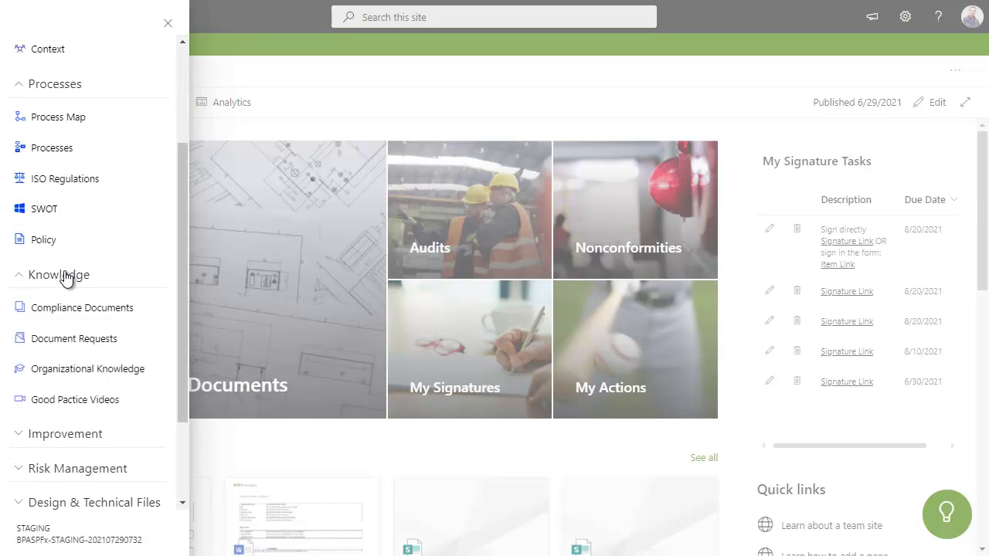
pyautogui.scroll(-2, 66, 278)
pyautogui.scroll(-1, 67, 282)
pyautogui.click(66, 309)
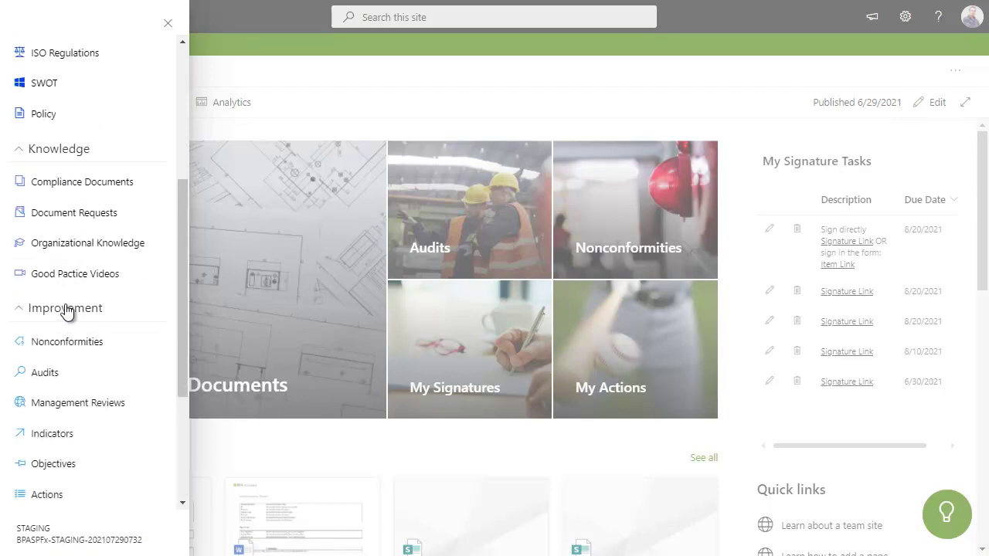
# - Expand the Risk Management, Design & Technical Files, Competency/Training and Resources sections
pyautogui.scroll(-2, 68, 309)
pyautogui.scroll(-2, 69, 309)
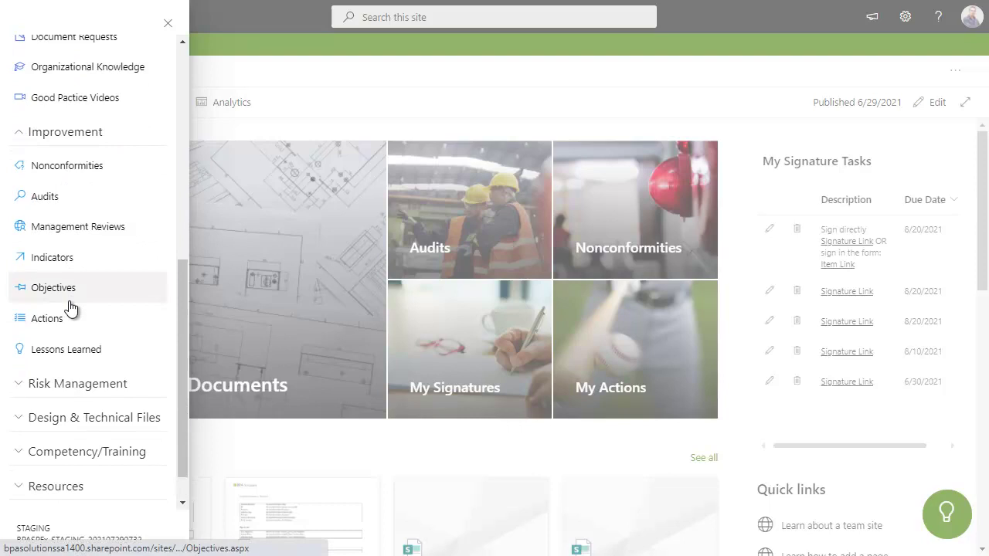
pyautogui.scroll(-1, 70, 307)
pyautogui.click(77, 340)
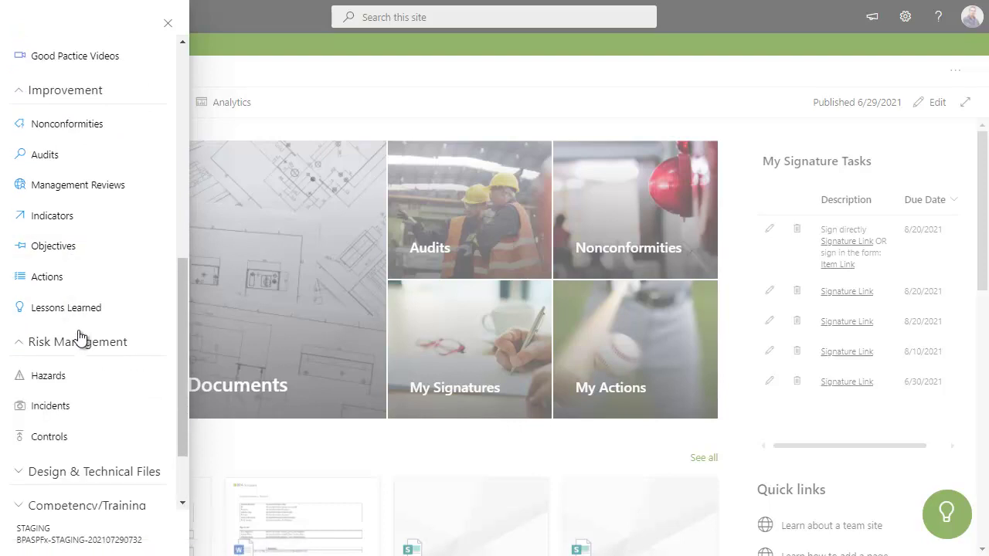
pyautogui.scroll(-2, 77, 338)
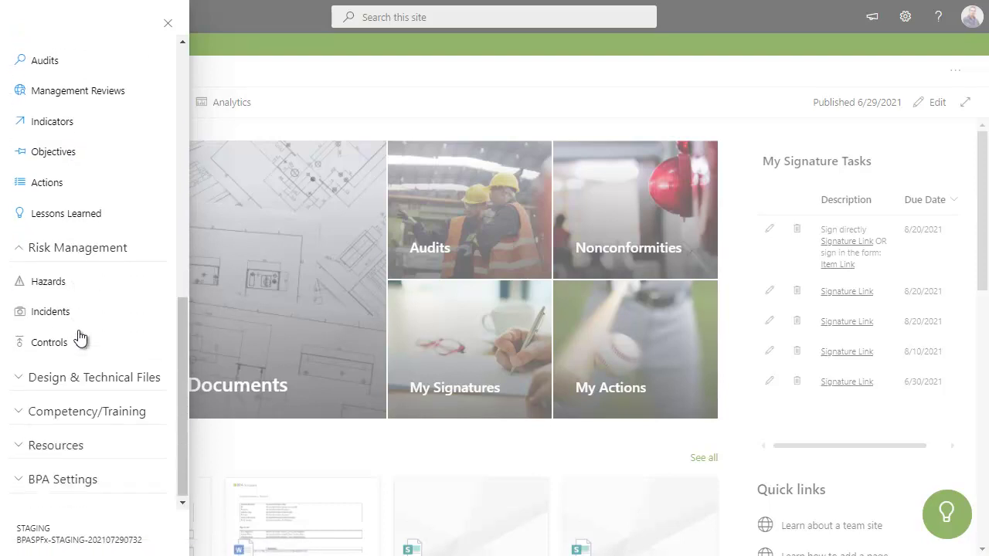
pyautogui.click(69, 377)
pyautogui.scroll(-3, 81, 343)
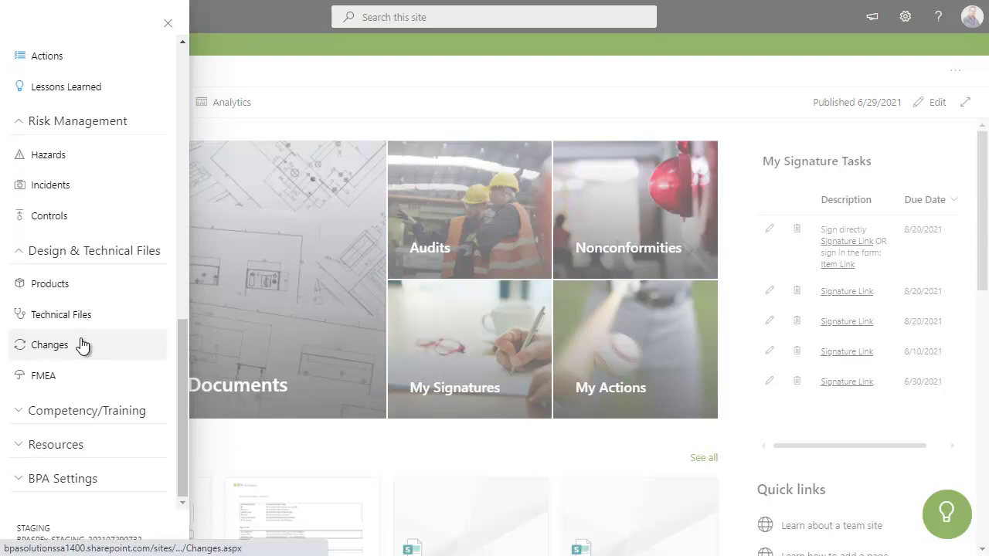
pyautogui.click(86, 412)
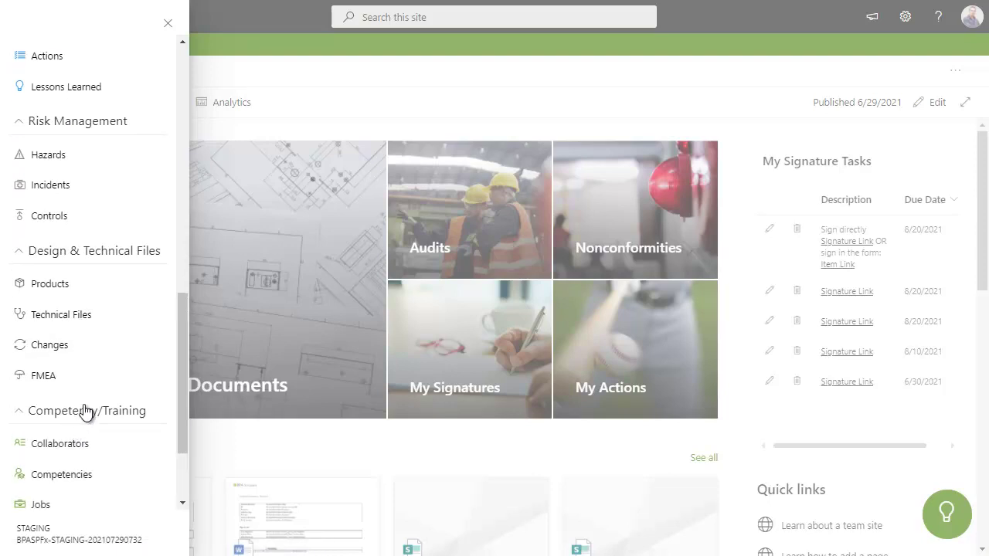
pyautogui.scroll(-3, 85, 414)
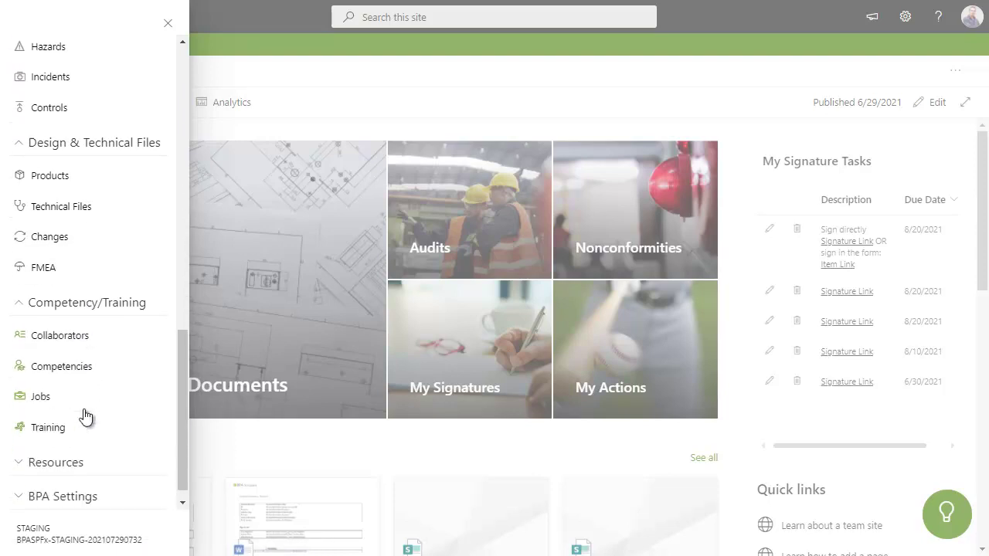
pyautogui.click(60, 456)
pyautogui.scroll(-2, 104, 422)
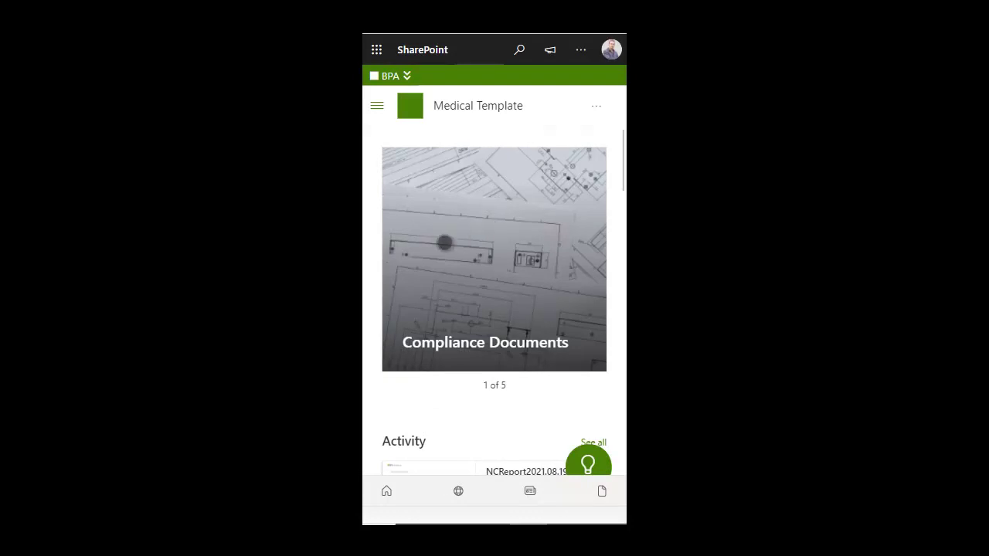
# - Open the Compliance Documents page and scroll across its table
pyautogui.click(446, 243)
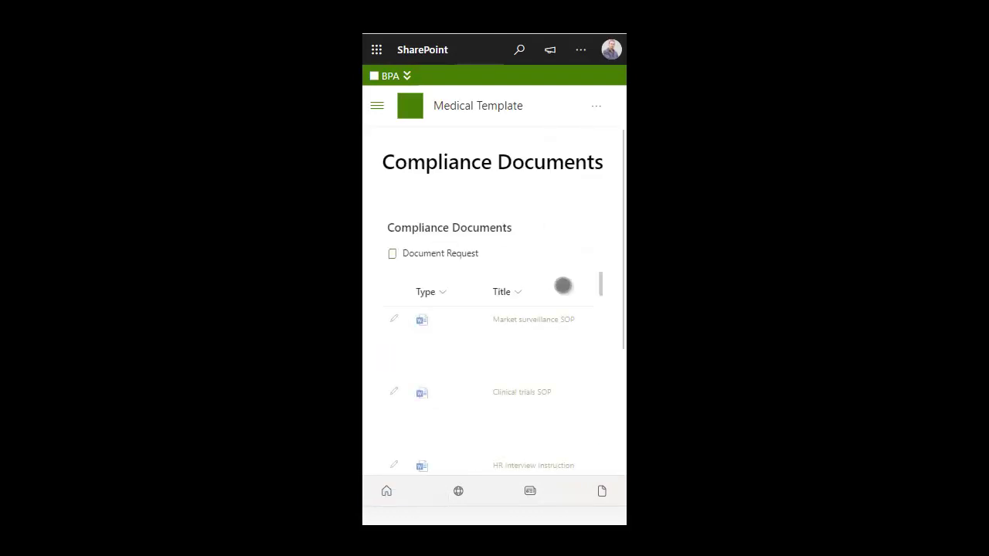
pyautogui.moveTo(572, 348)
pyautogui.mouseDown()
pyautogui.moveTo(481, 371)
pyautogui.moveTo(407, 366)
pyautogui.mouseUp()
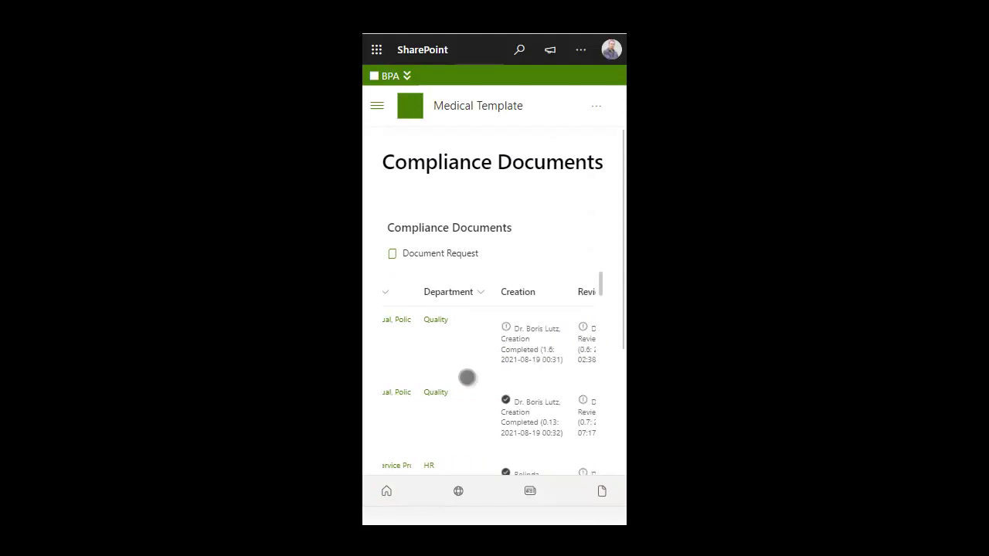
pyautogui.moveTo(466, 376); pyautogui.dragTo(440, 375)
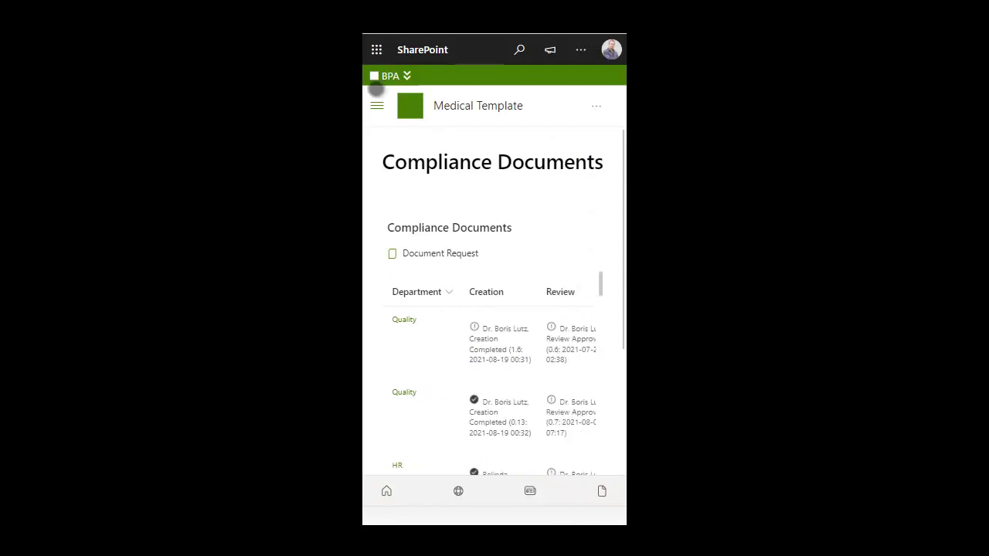
# - Start a new Nonconformity item, view its Investigation and Action Plan tabs, then cancel it
pyautogui.click(377, 106)
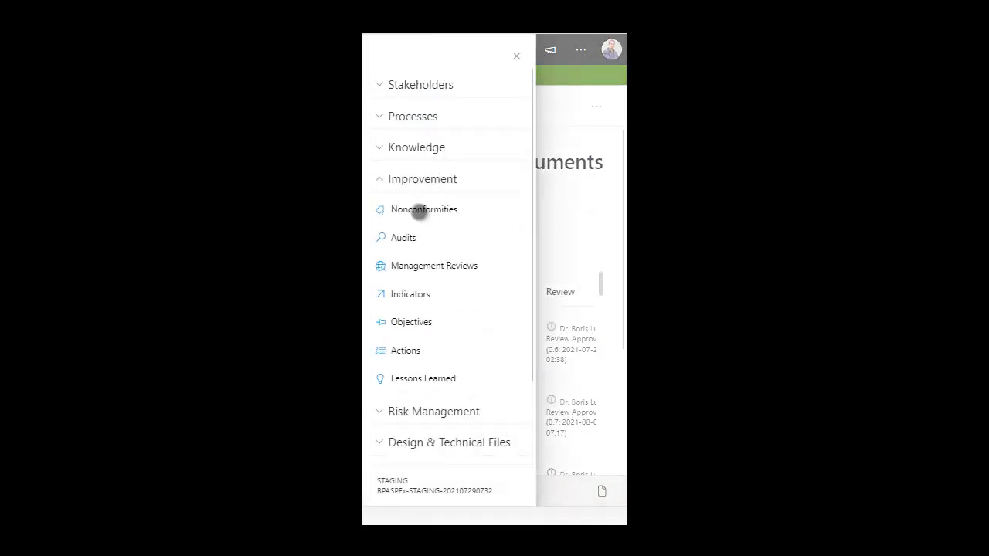
pyautogui.click(420, 210)
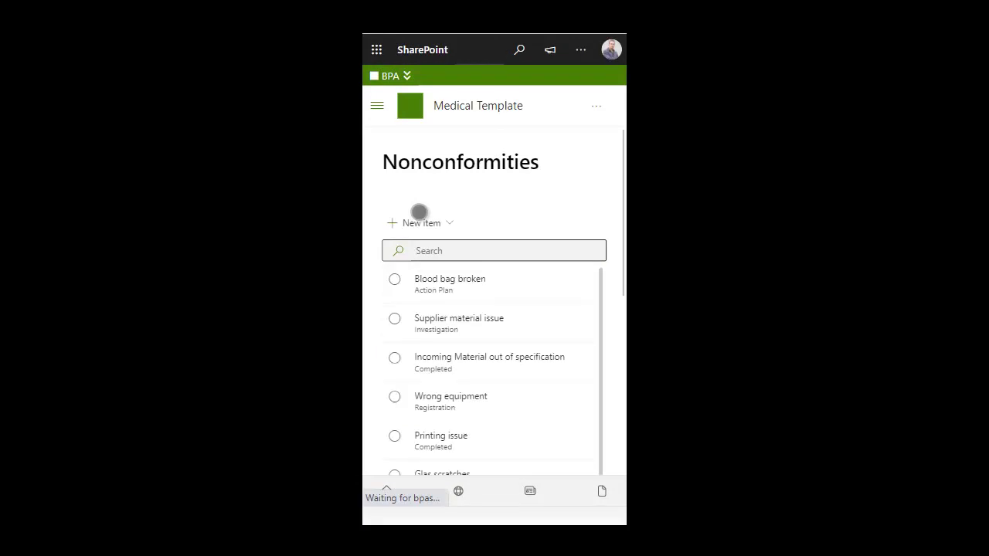
pyautogui.click(414, 221)
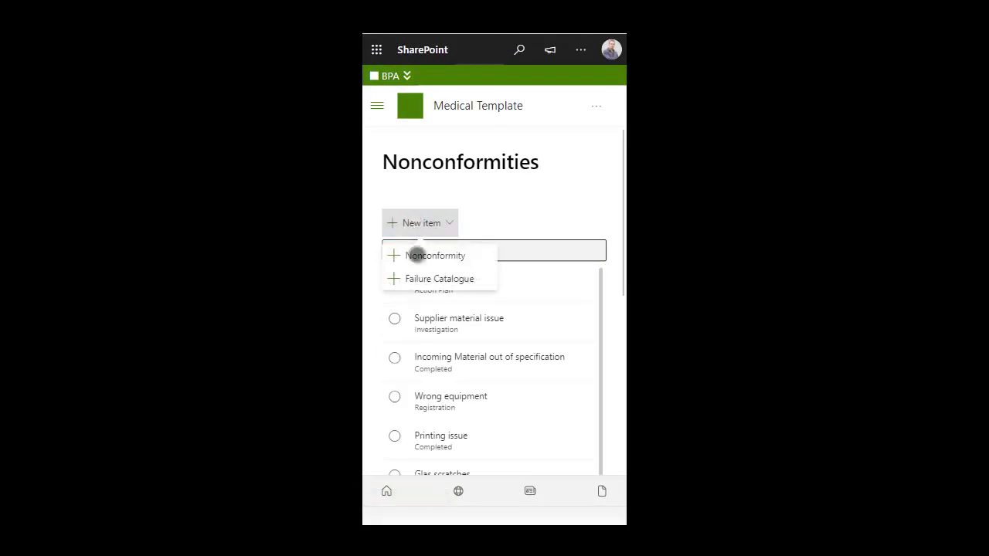
pyautogui.click(418, 255)
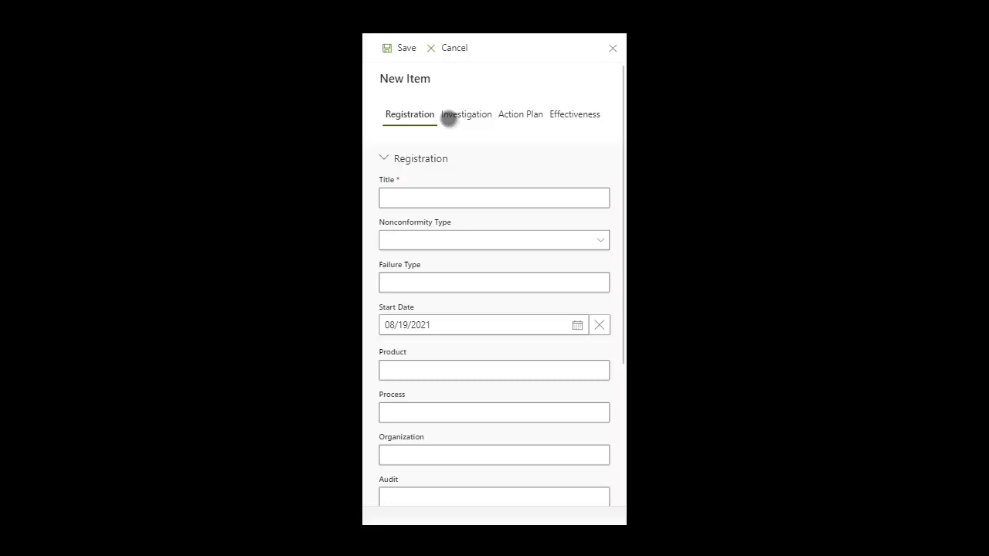
pyautogui.click(449, 118)
pyautogui.click(510, 121)
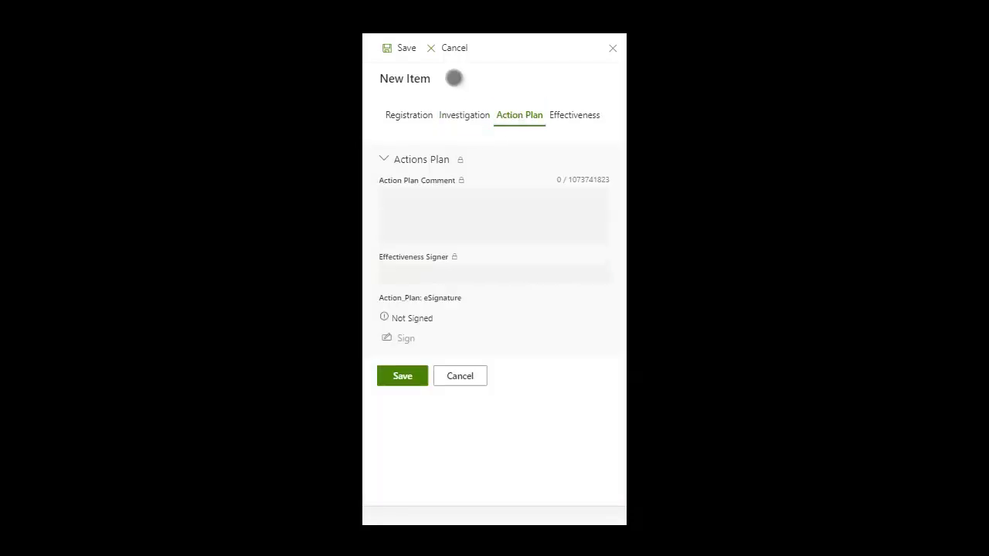
pyautogui.click(453, 48)
# - Search the site for 'hr'
pyautogui.click(518, 48)
pyautogui.write('hr')
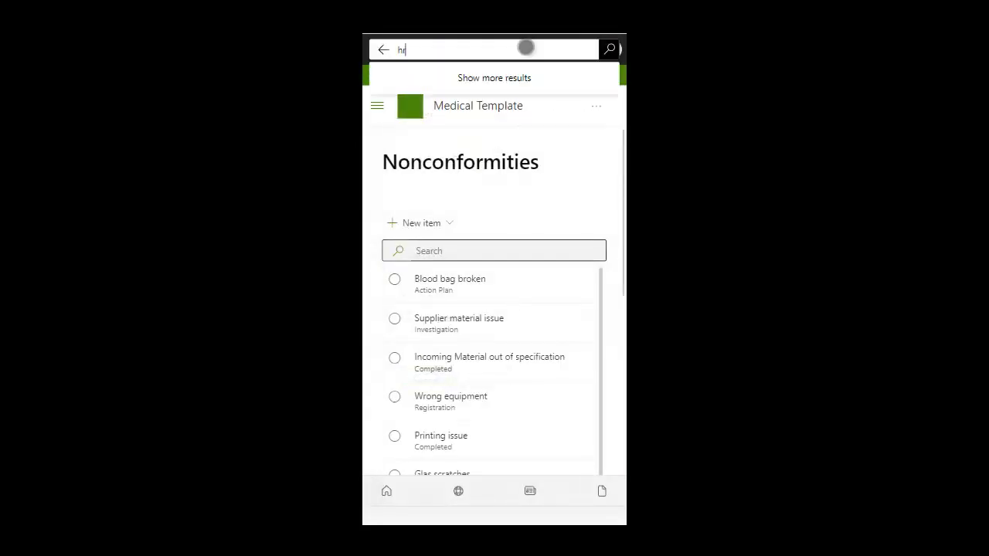
pyautogui.press('Return')
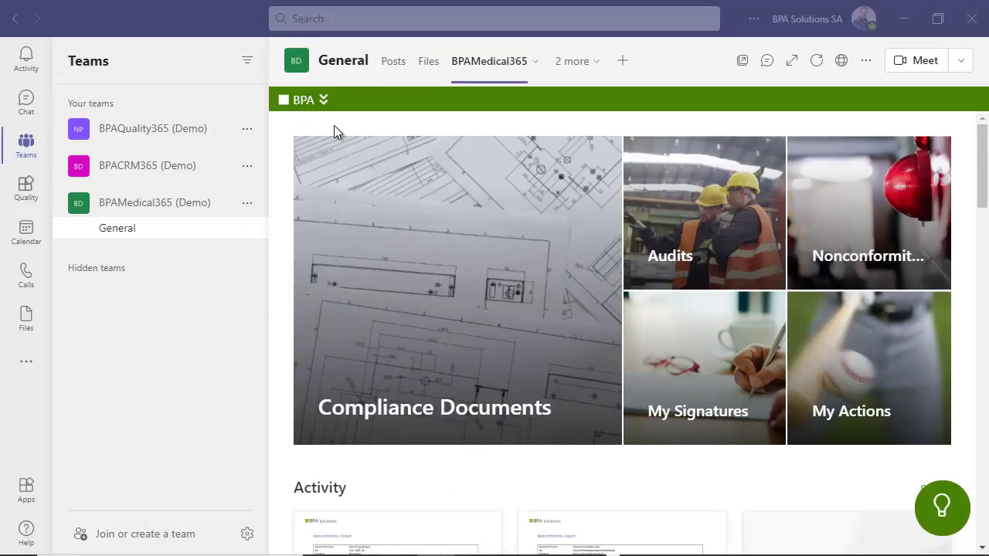
# - Close the BPA navigation panel and read the nonconformity notifications in the channel Posts
pyautogui.click(320, 103)
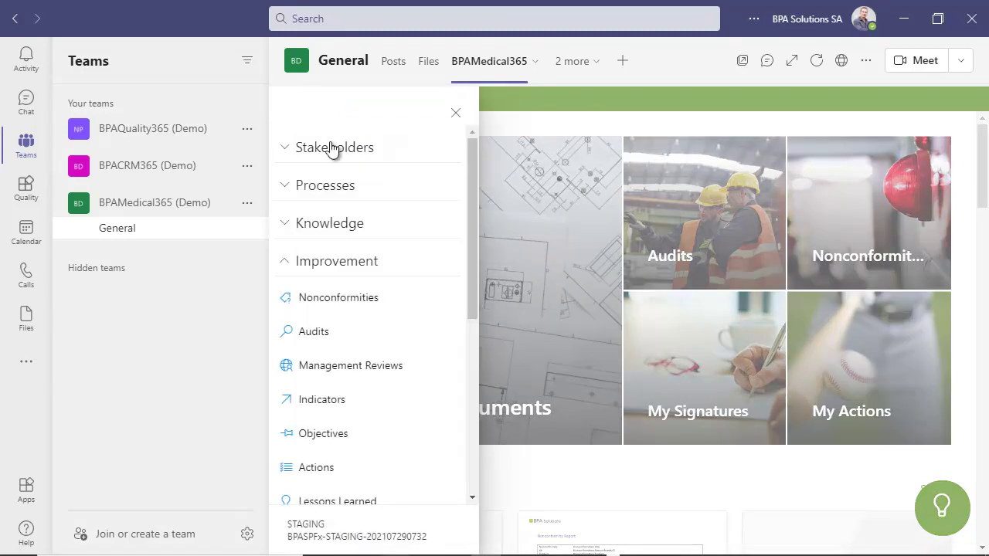
pyautogui.click(520, 168)
pyautogui.click(391, 62)
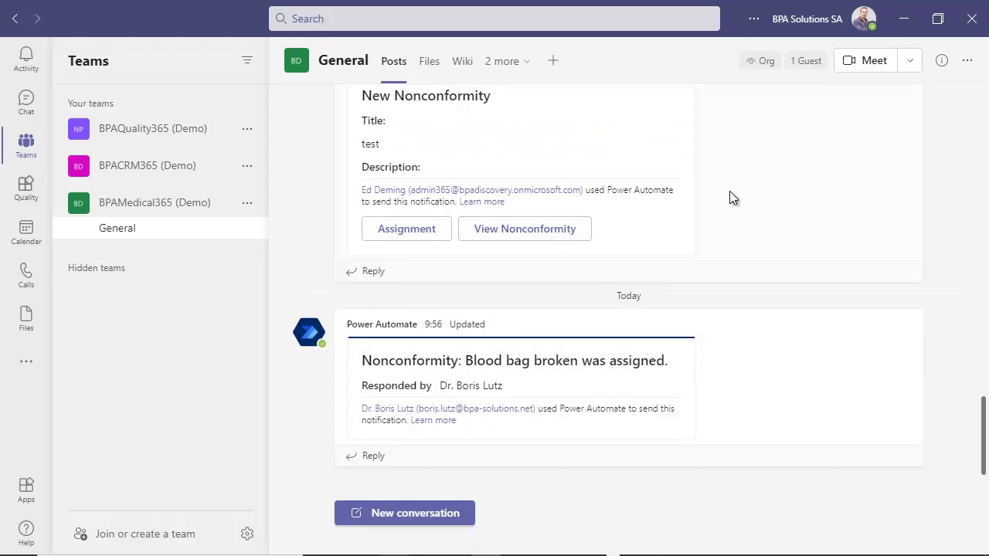
# - Check the Meet options, then open the Approvals app from the Teams app rail
pyautogui.click(909, 62)
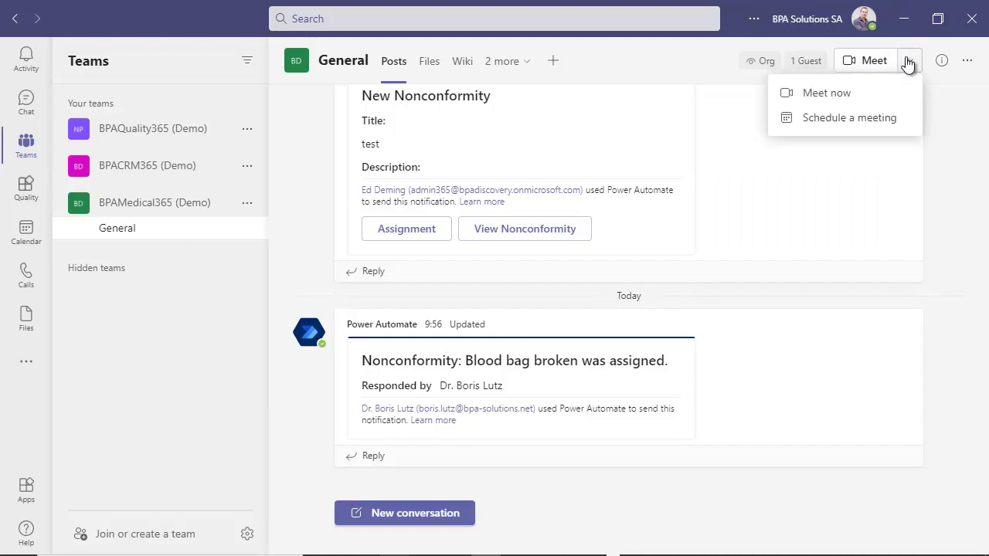
pyautogui.click(19, 369)
pyautogui.click(84, 269)
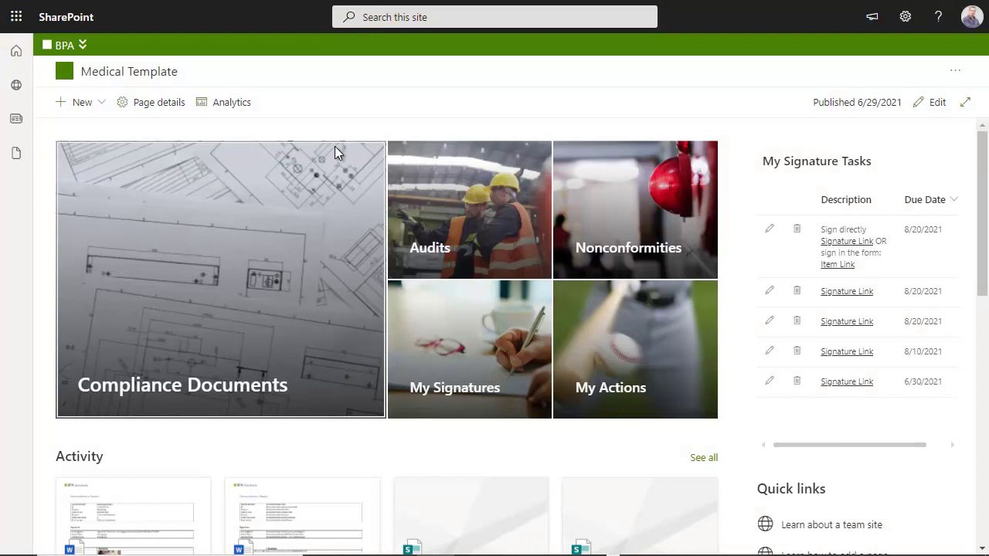
pyautogui.scroll(-2, 242, 176)
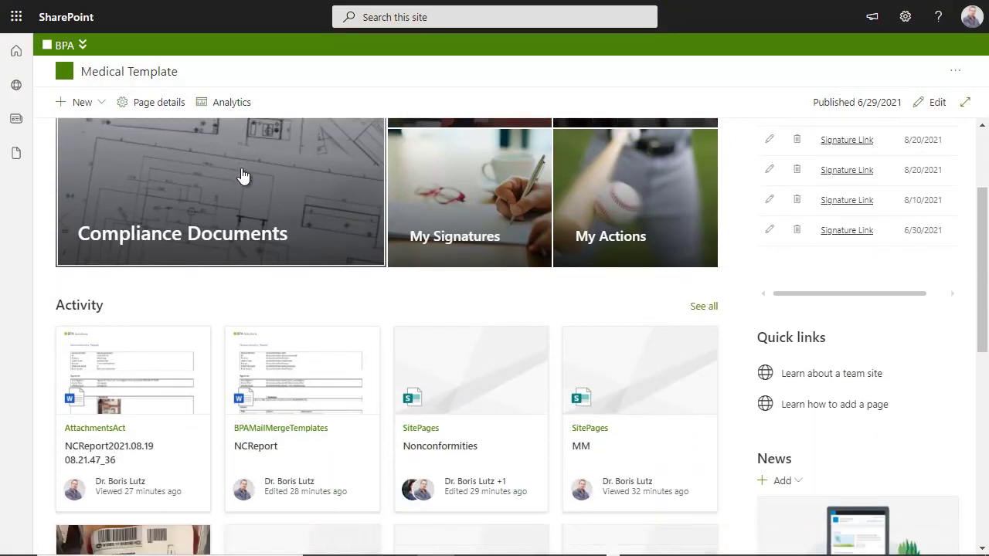
pyautogui.scroll(-2, 242, 177)
pyautogui.scroll(-1, 242, 176)
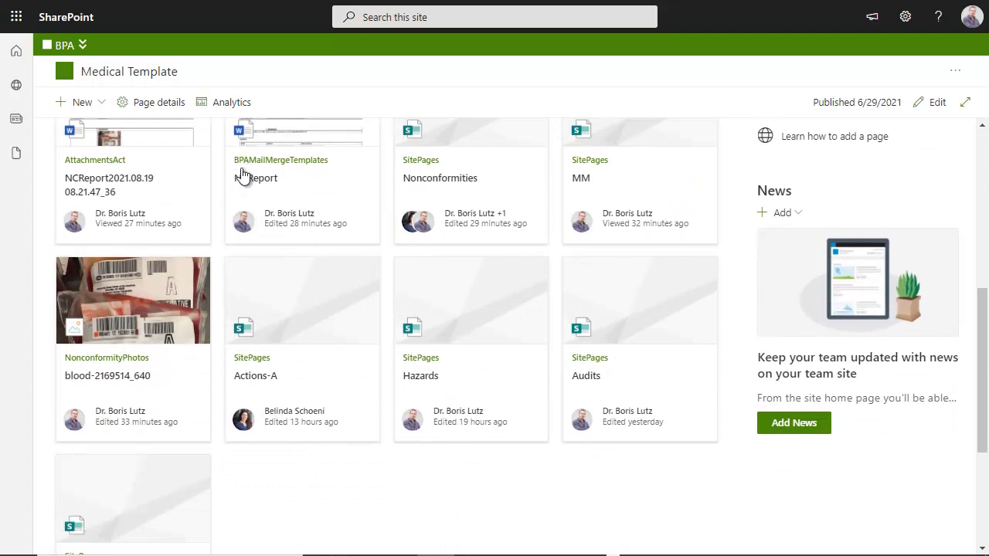
pyautogui.scroll(-1, 242, 176)
pyautogui.scroll(-1, 241, 177)
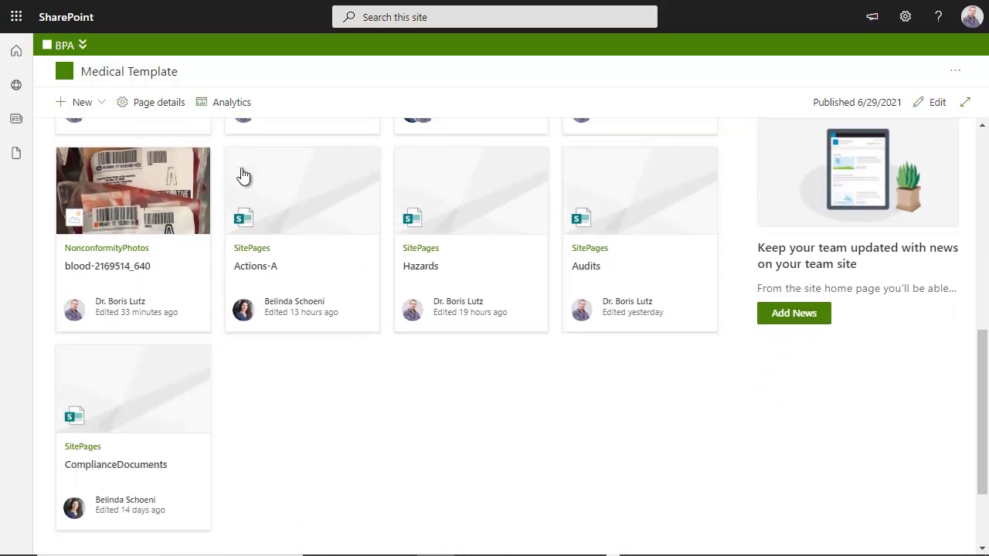
pyautogui.scroll(-1, 242, 176)
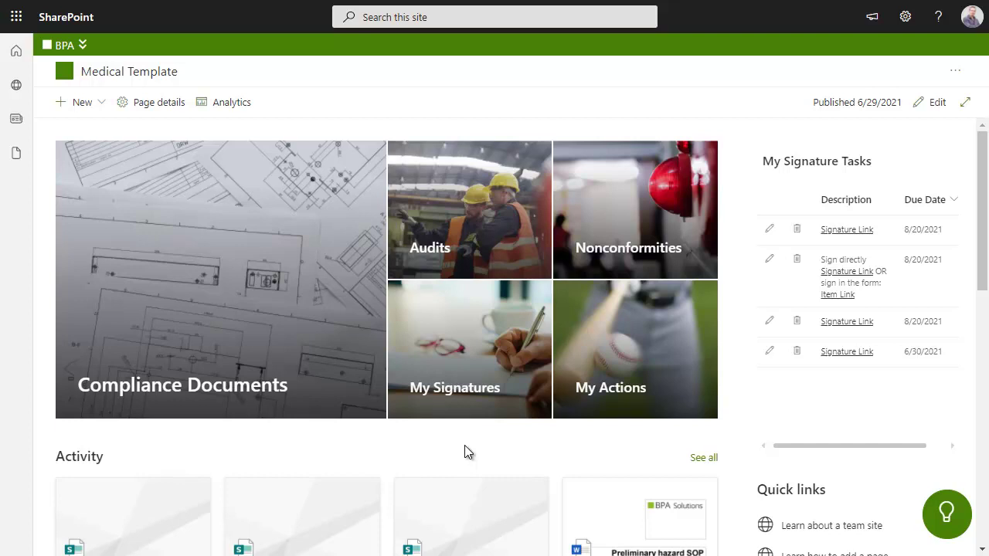
# - Open the Preliminary hazard SOP signature request from My Signatures and review its .docx
pyautogui.click(448, 390)
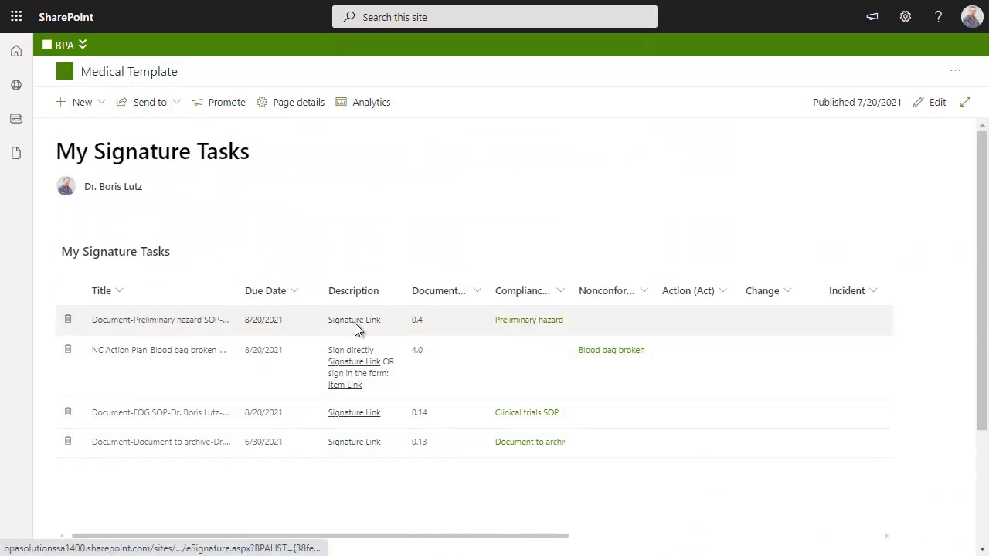
pyautogui.click(354, 322)
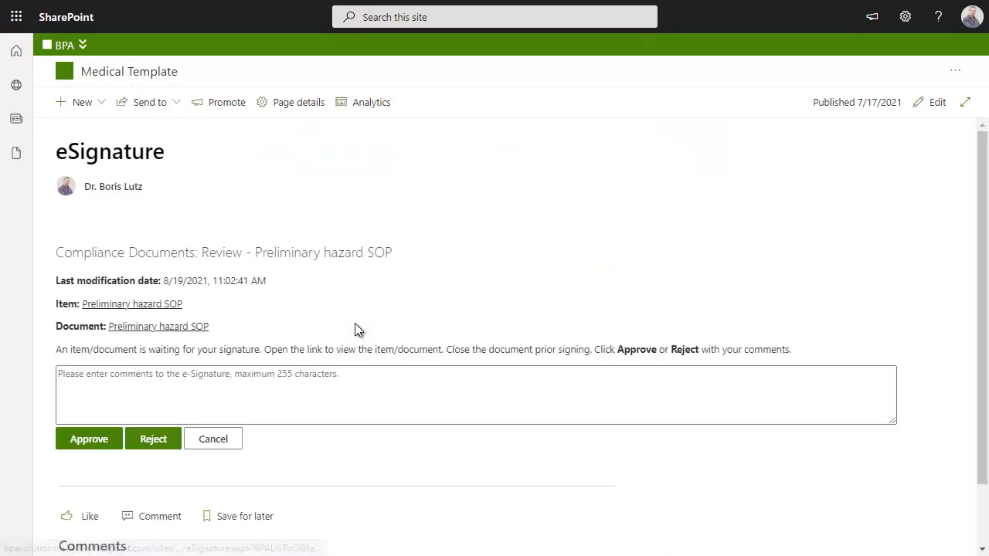
pyautogui.click(217, 328)
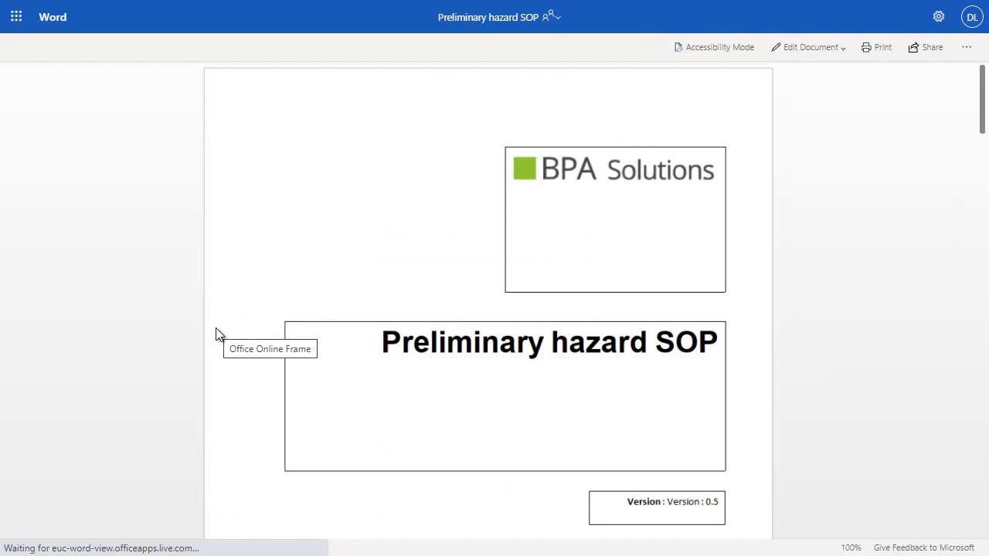
pyautogui.hotkey('alt', 'Left')
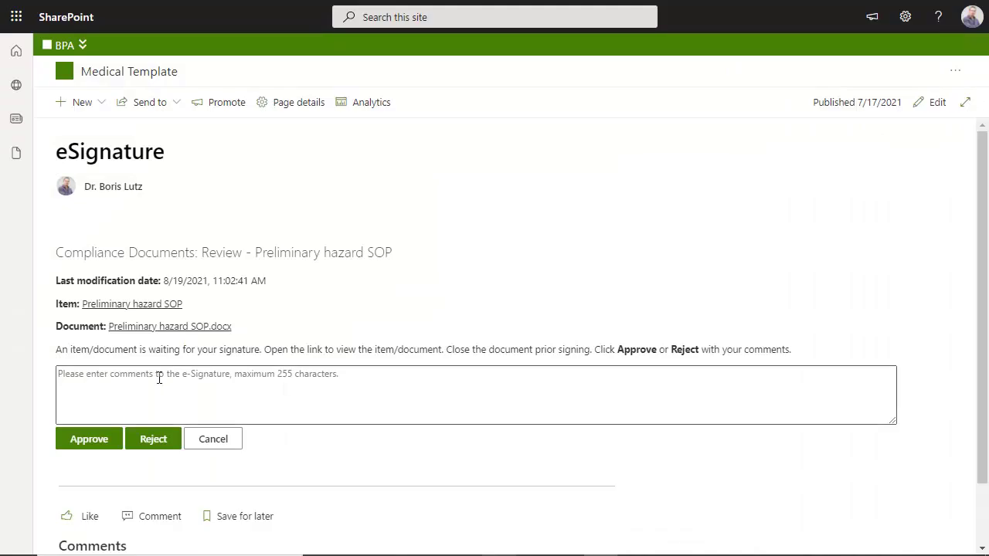
# - Approve the Preliminary hazard SOP, confirming with the account password and SMS verification code
pyautogui.click(91, 442)
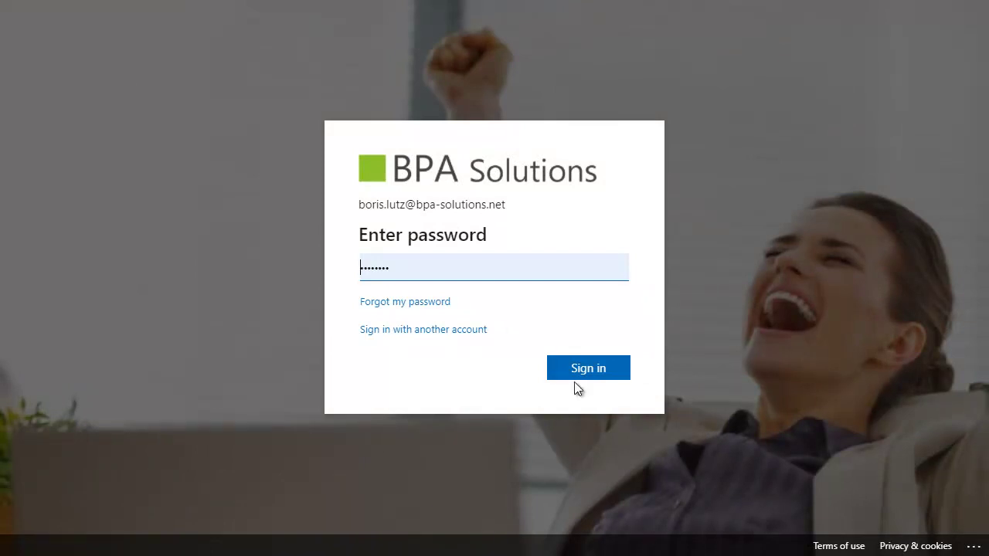
pyautogui.click(577, 374)
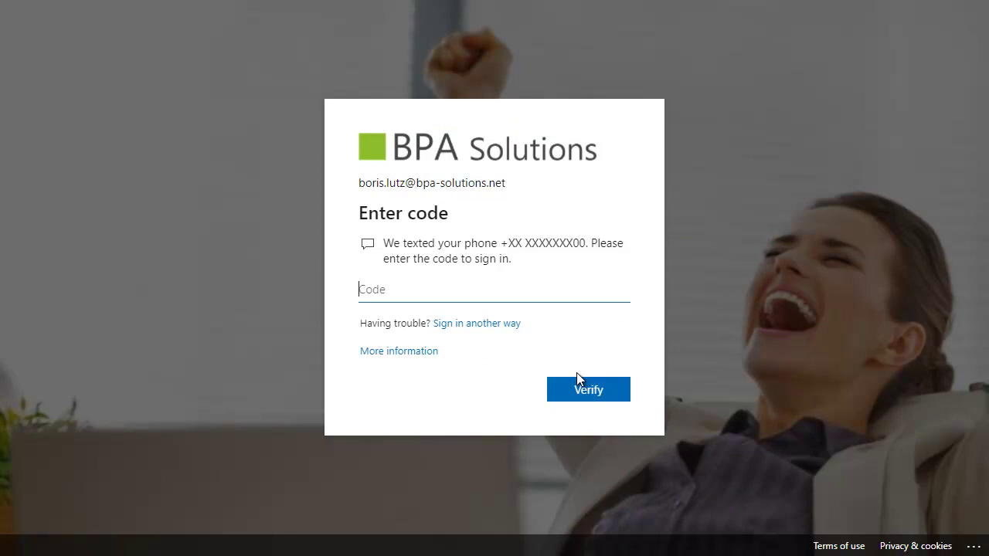
# - Finish verification, then review the Preliminary hazard SOP's workflow history and Version 0.8 document
pyautogui.click(576, 380)
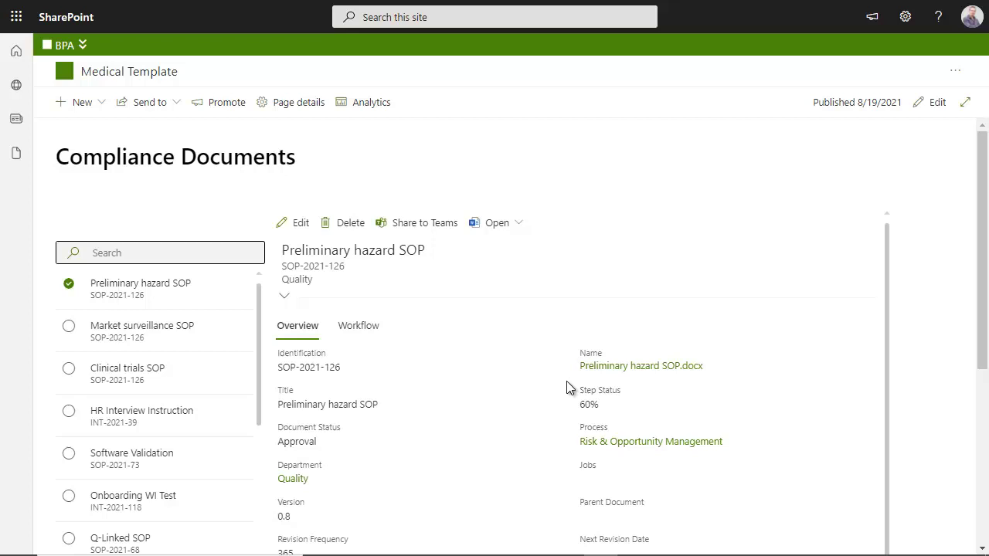
pyautogui.click(361, 338)
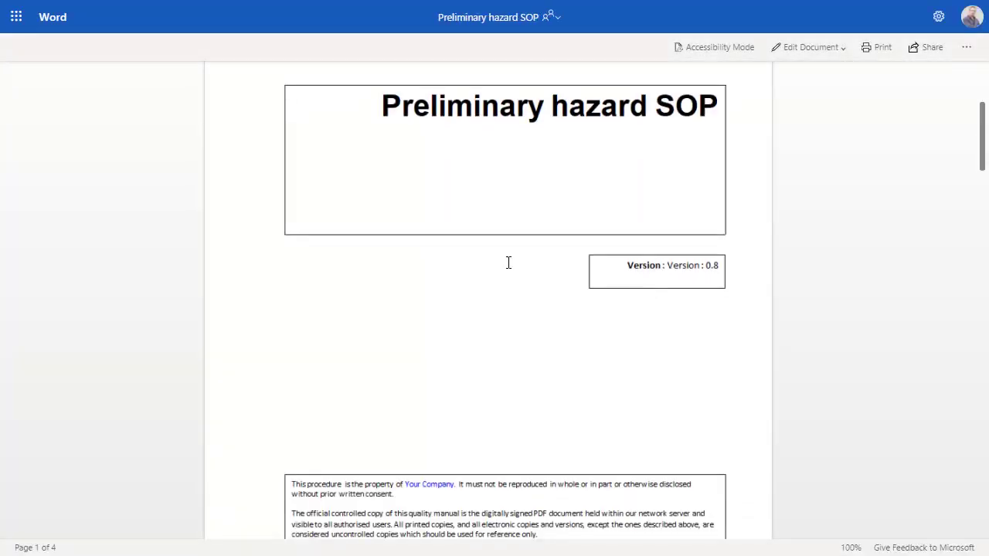
pyautogui.scroll(-3, 507, 267)
pyautogui.scroll(-3, 507, 266)
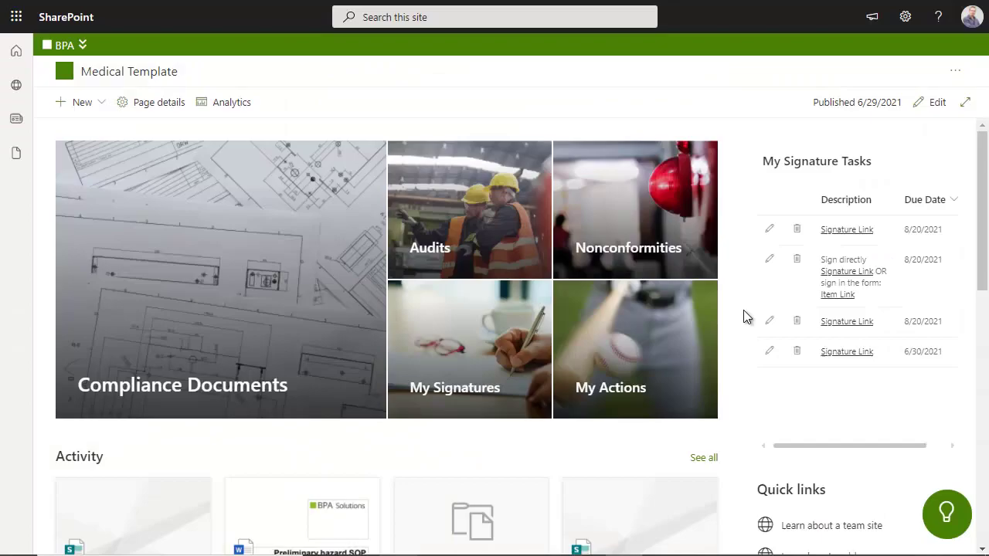
# - Open Blood bag broken from the Nonconformities page and show its Actions tab
pyautogui.click(632, 246)
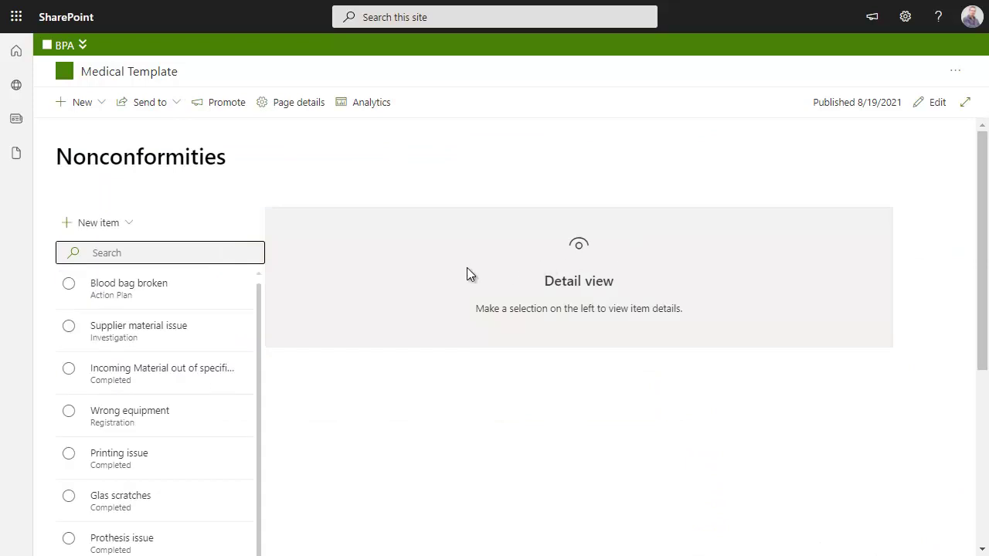
pyautogui.click(129, 288)
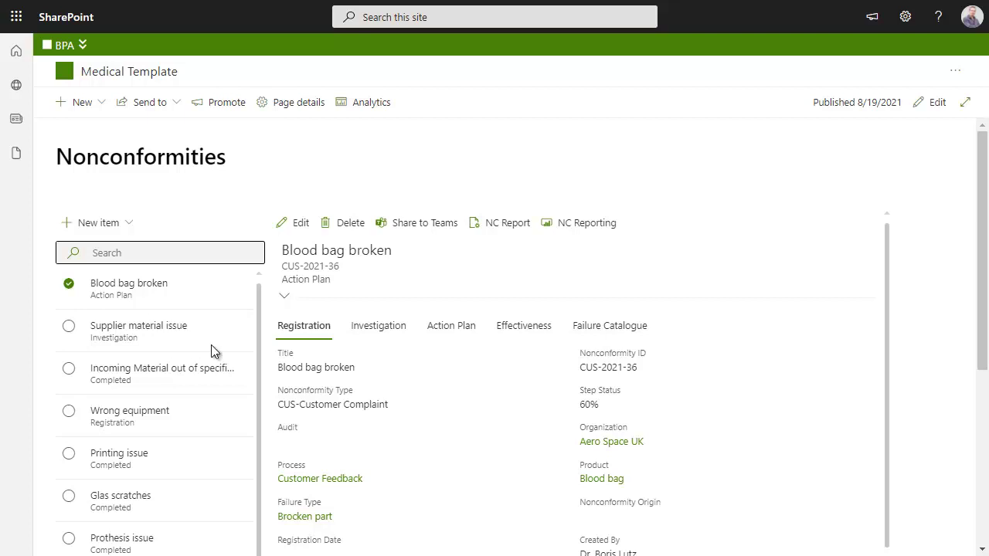
pyautogui.click(285, 298)
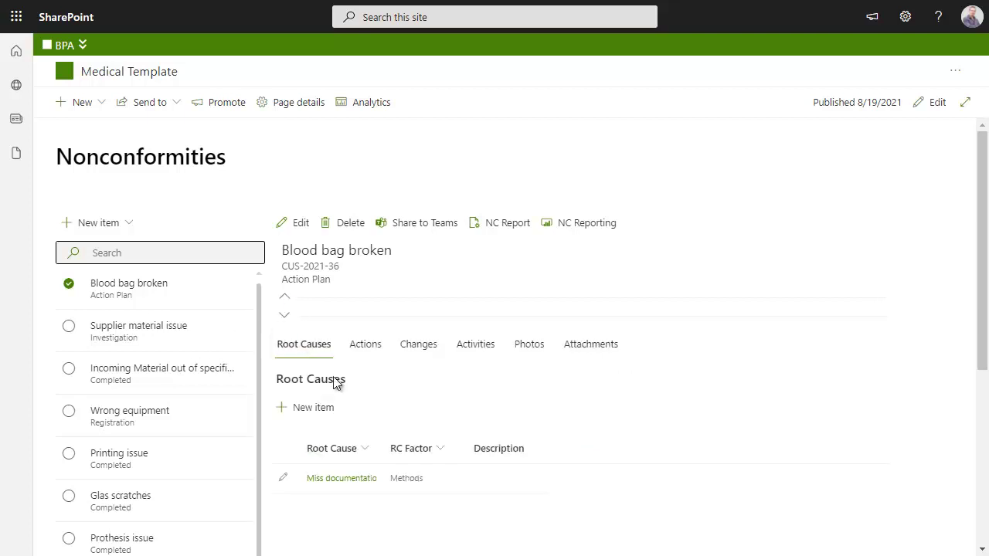
pyautogui.click(364, 345)
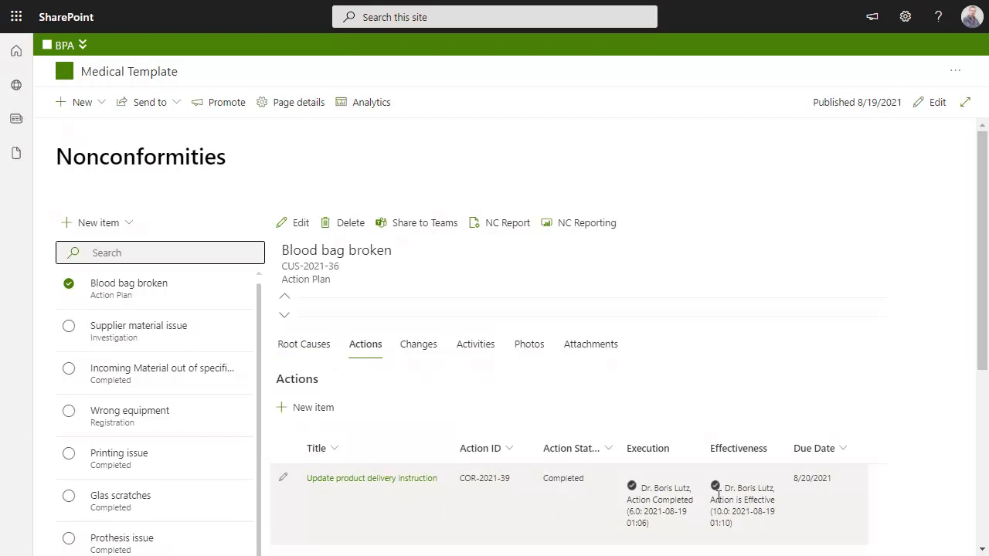
# - Edit Blood bag broken and choose the suggested person as Effectiveness Signer on the Action Plan
pyautogui.click(290, 226)
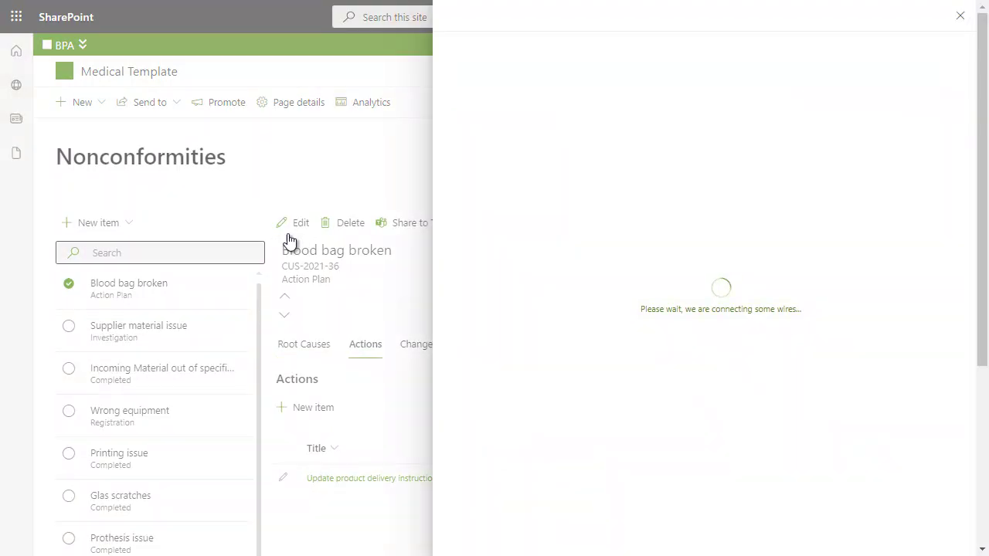
pyautogui.click(597, 89)
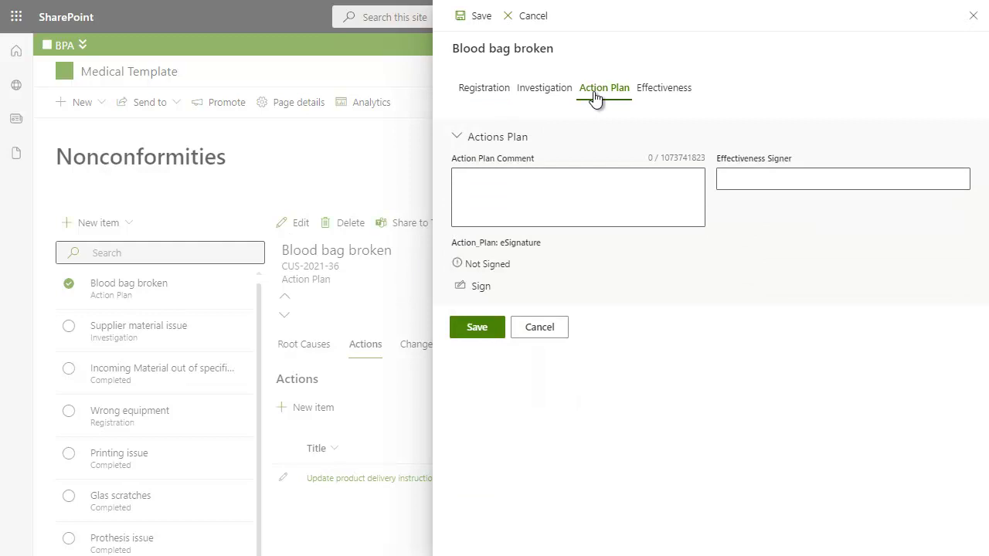
pyautogui.click(756, 177)
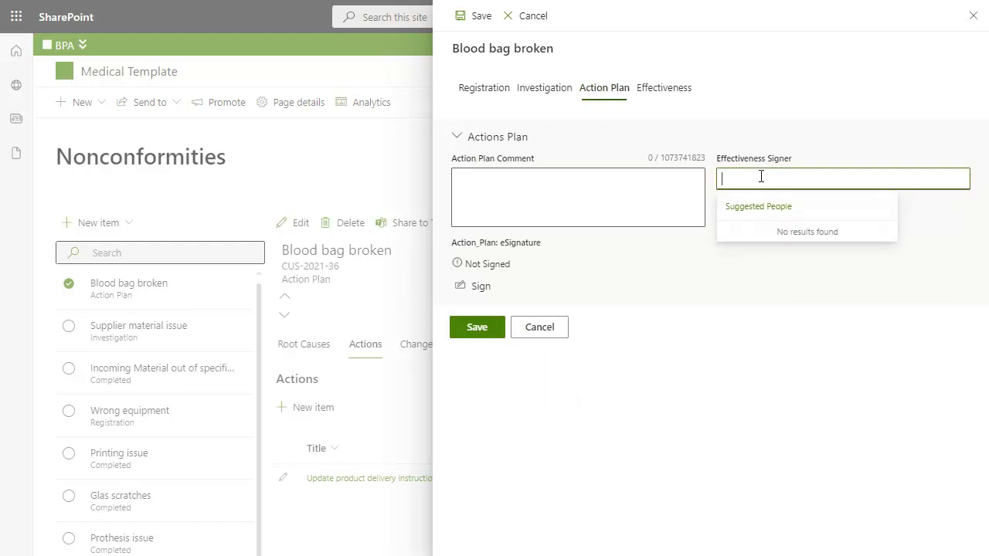
pyautogui.write('bor')
pyautogui.click(765, 288)
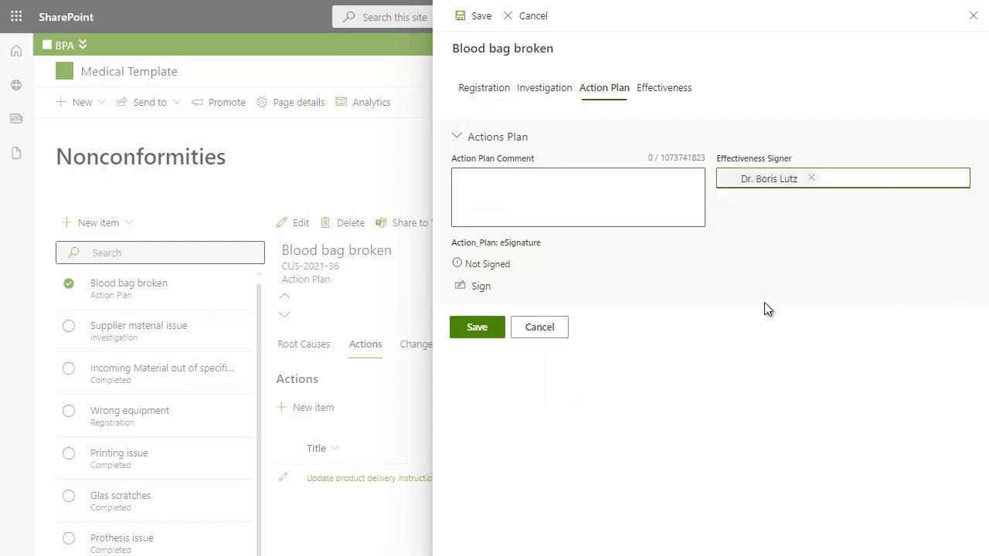
# - Start signing, save the pending changes with Yes, and close the e-signature prompt
pyautogui.click(479, 287)
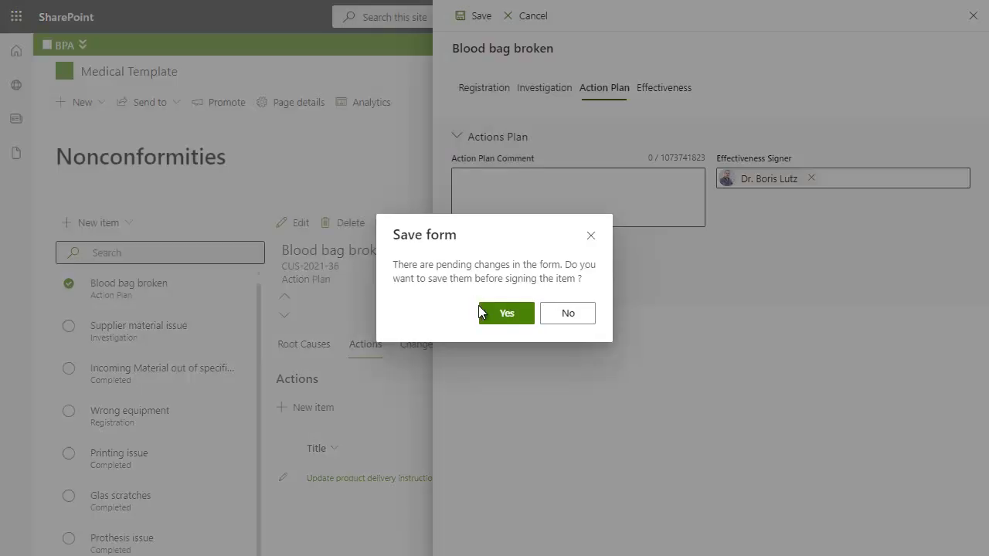
pyautogui.click(495, 317)
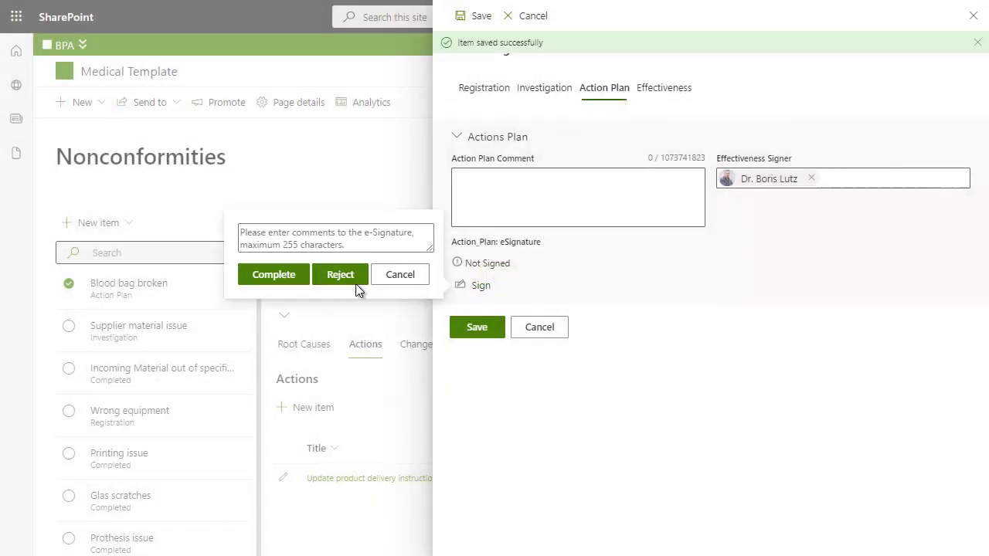
pyautogui.click(283, 277)
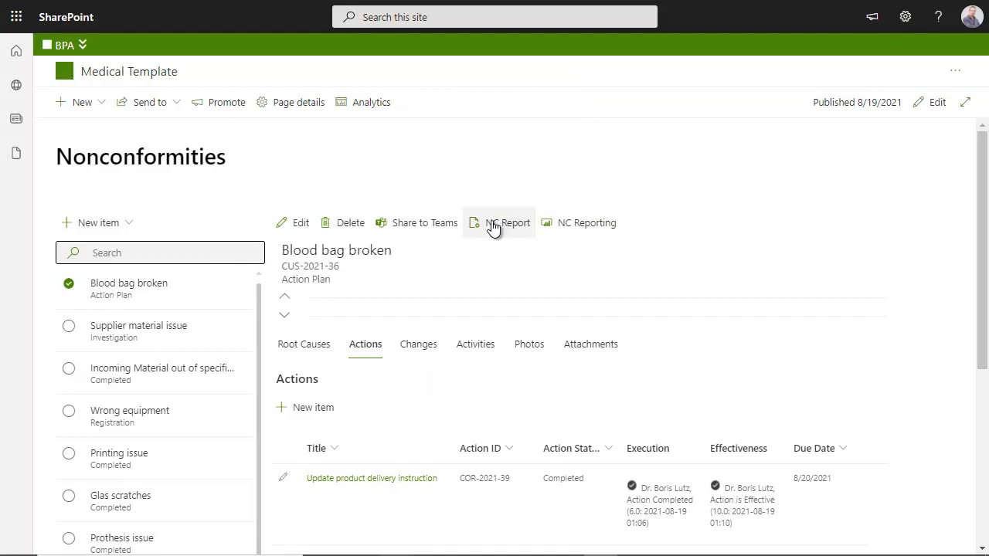
# - Open the NCReport document from Blood bag broken's Attachments and scroll to its images
pyautogui.click(588, 346)
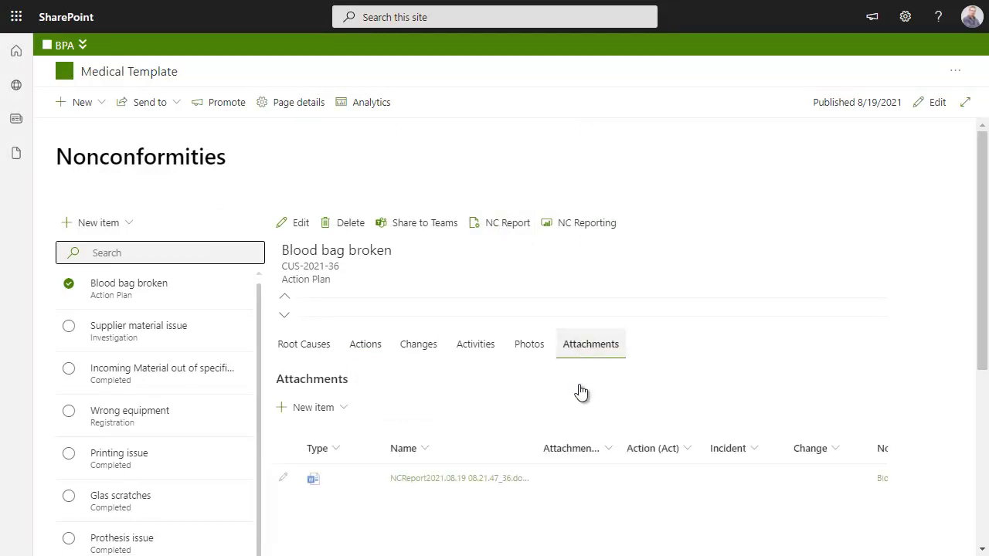
pyautogui.click(405, 479)
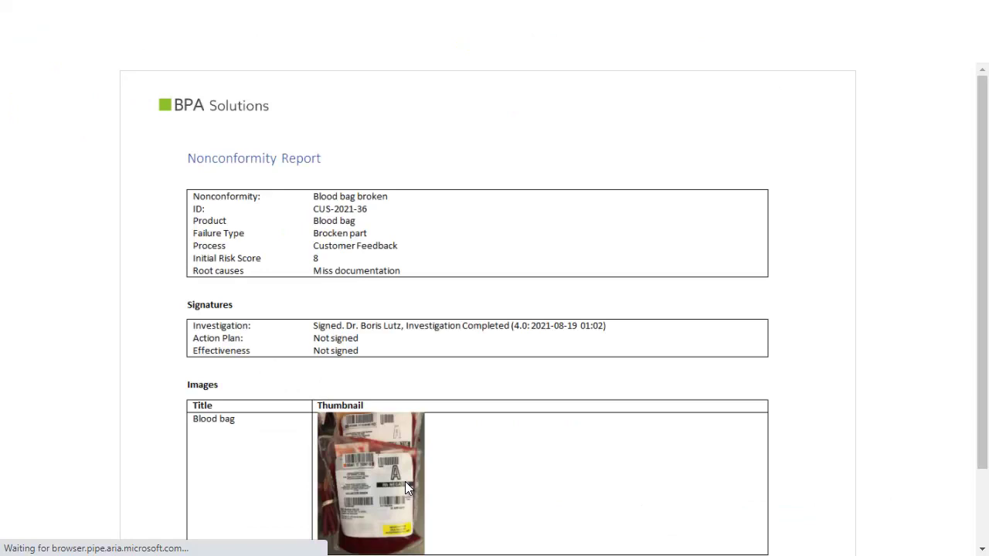
pyautogui.scroll(-3, 612, 399)
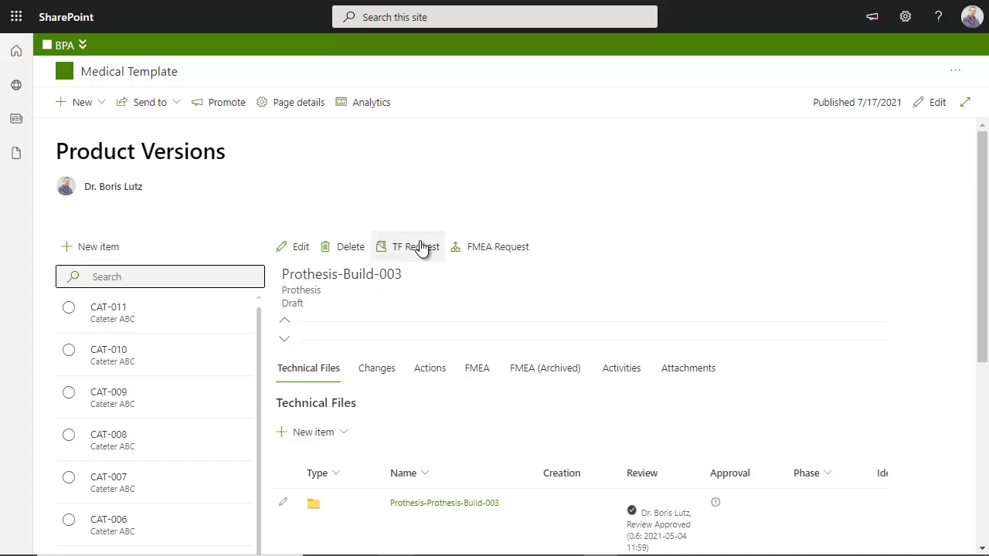
# - Review the Prothesis-Prothesis-Build-003 technical files' signatures, then show the version's FMEA list
pyautogui.moveTo(419, 274); pyautogui.dragTo(285, 287)
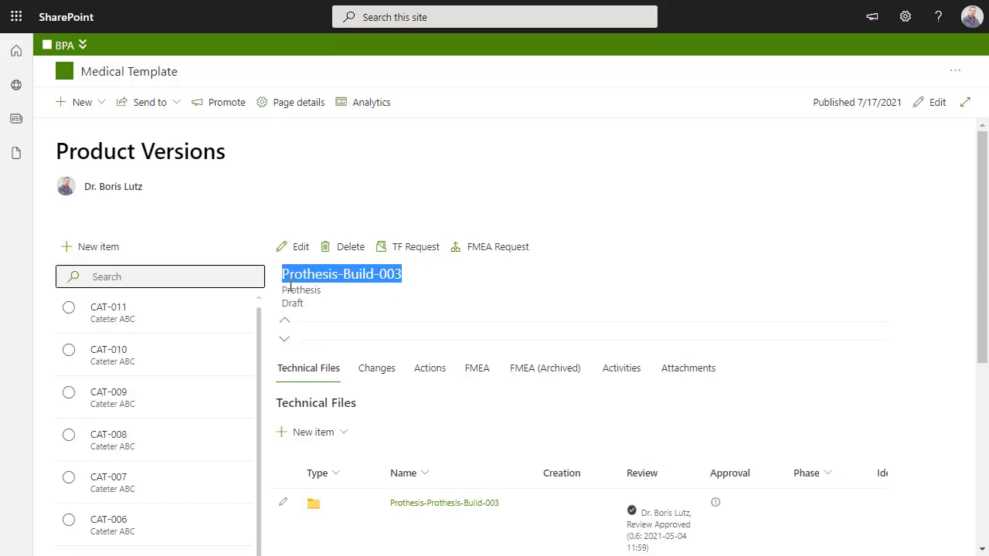
pyautogui.click(399, 506)
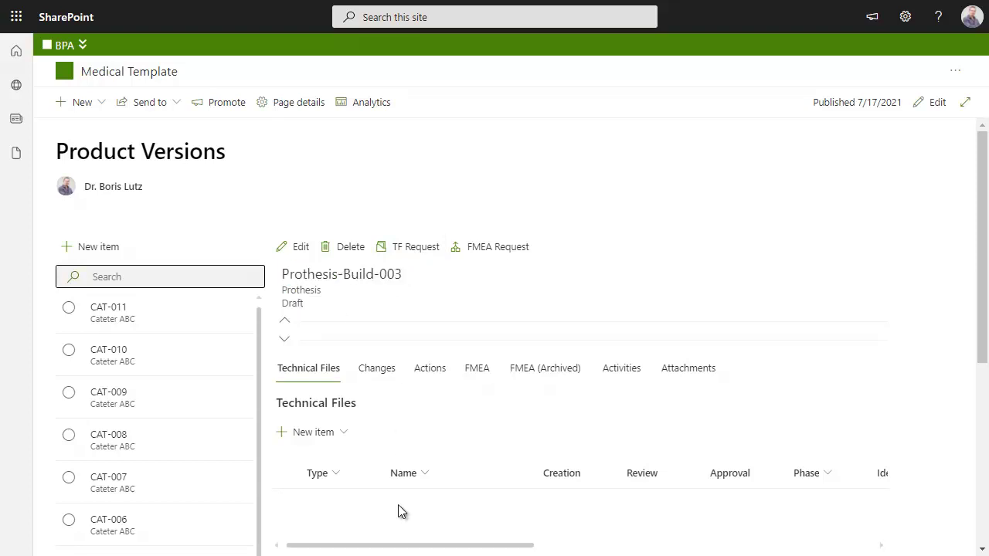
pyautogui.scroll(-3, 986, 405)
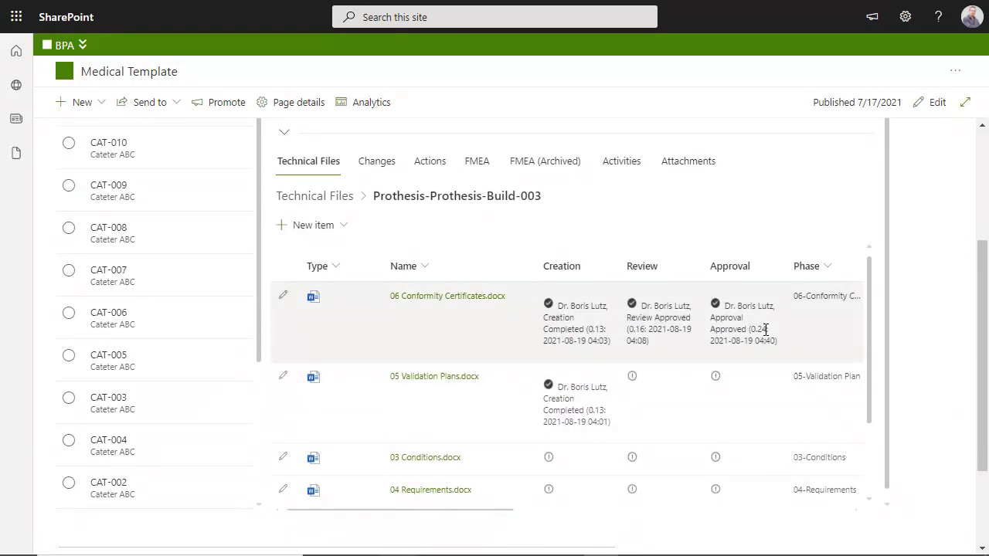
pyautogui.click(477, 164)
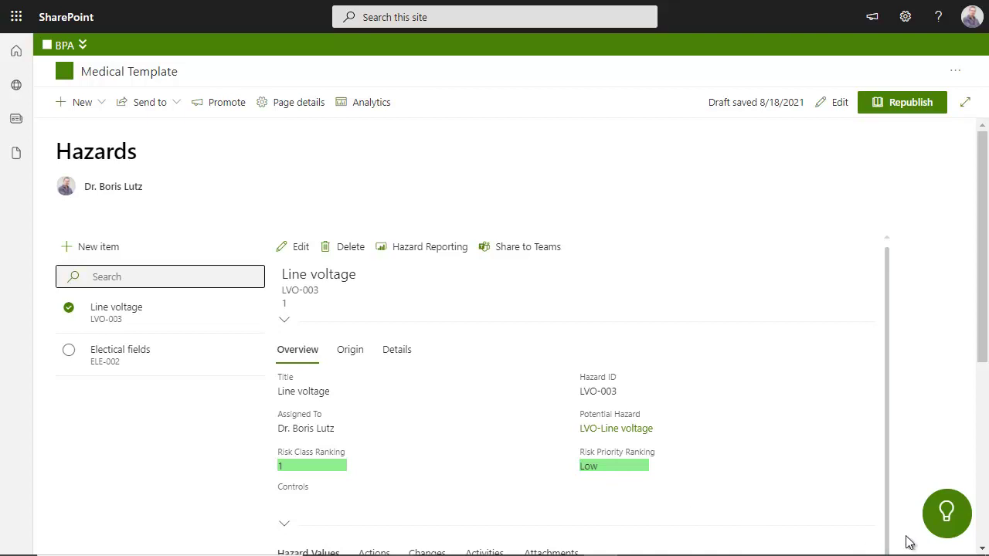
# - Read the Hazards page help, then share Line voltage to Teams, searching for 'bpa'
pyautogui.click(941, 516)
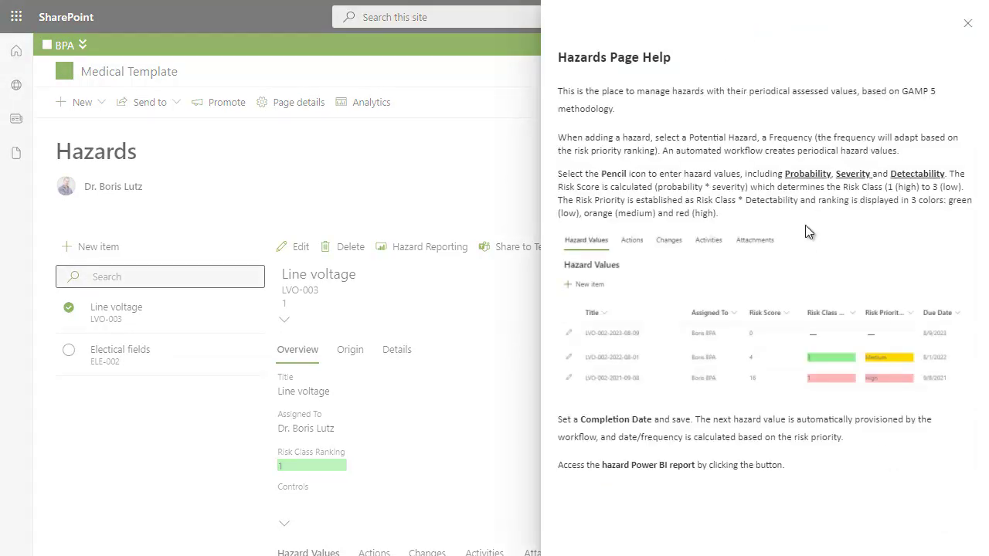
pyautogui.click(966, 23)
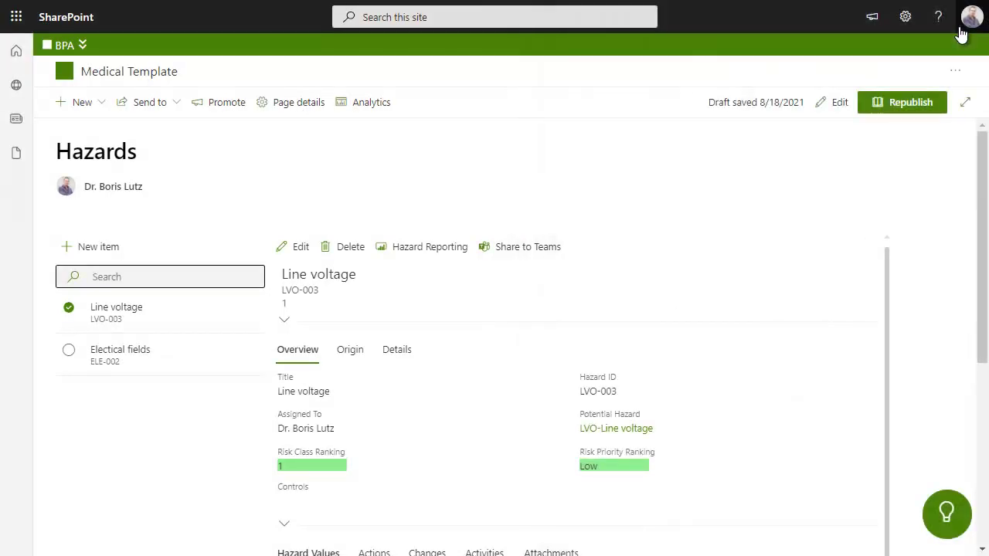
pyautogui.click(506, 249)
pyautogui.click(190, 149)
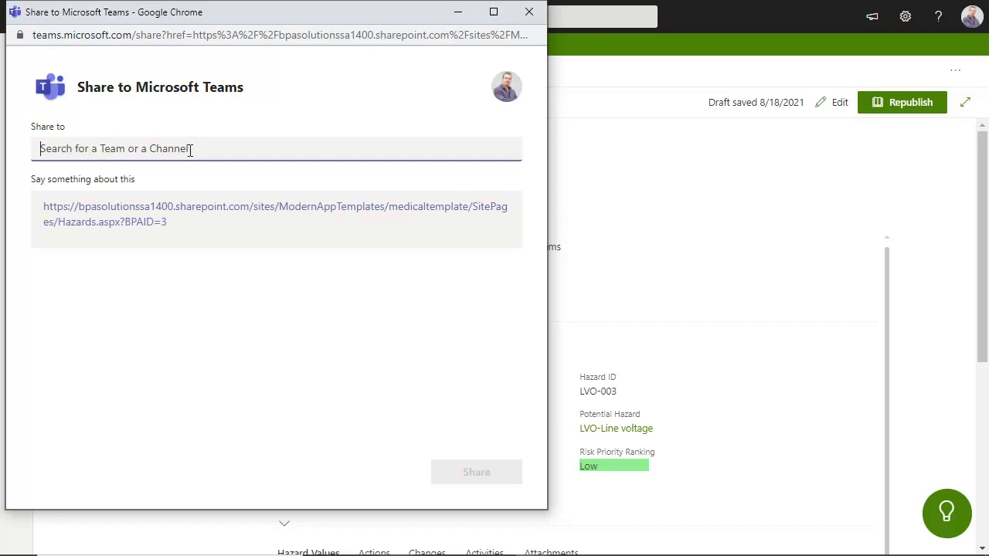
pyautogui.write('bpa')
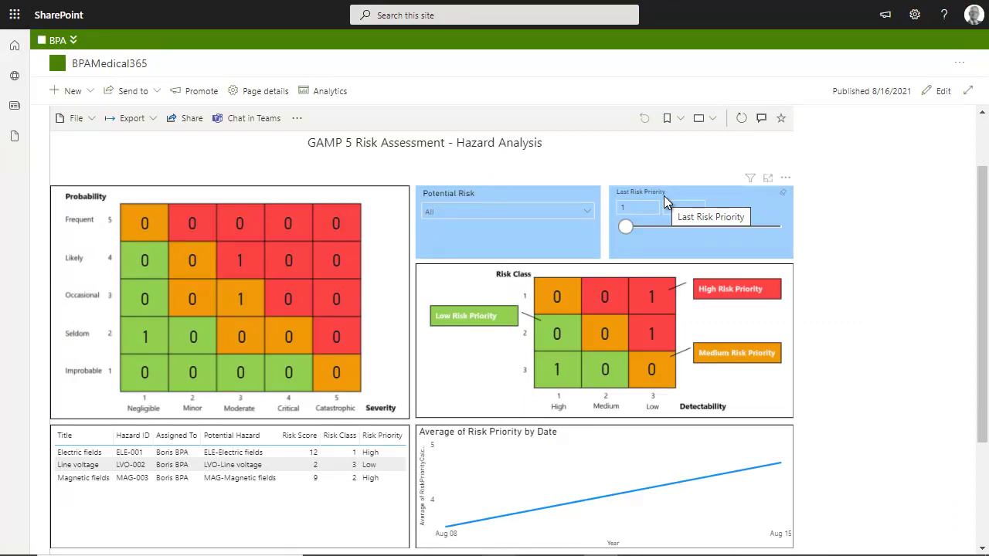
# - Filter the GAMP 5 hazards to last risk priority 5+, then cross-filter to Electric fields
pyautogui.moveTo(626, 227); pyautogui.dragTo(703, 227)
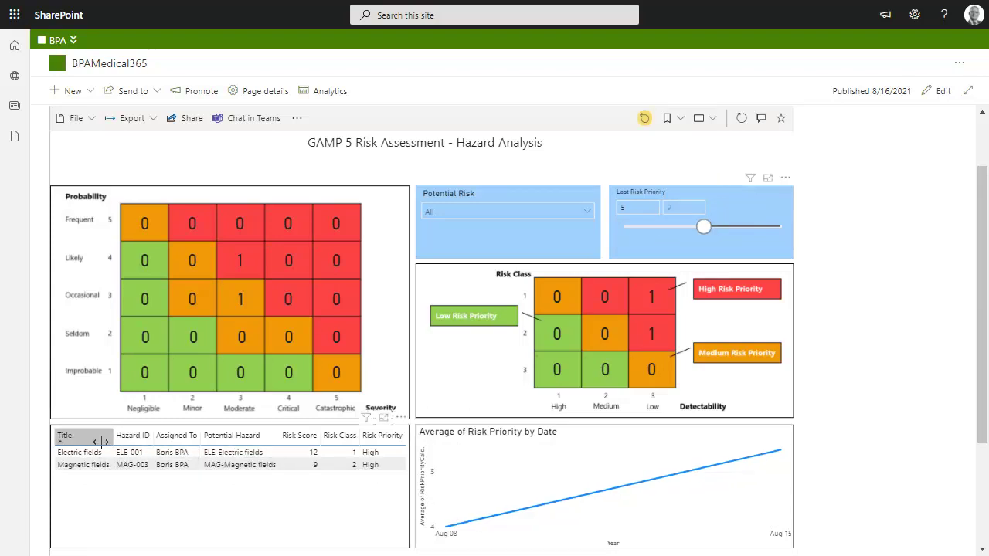
pyautogui.click(159, 456)
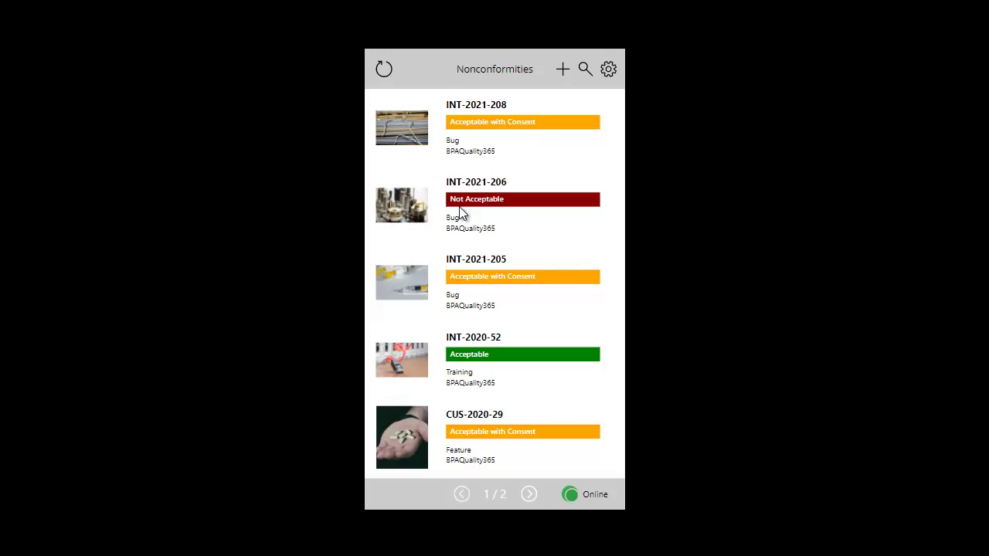
# - Open the Mask issue record INT-2021-208 and scroll down to its primary image
pyautogui.click(495, 147)
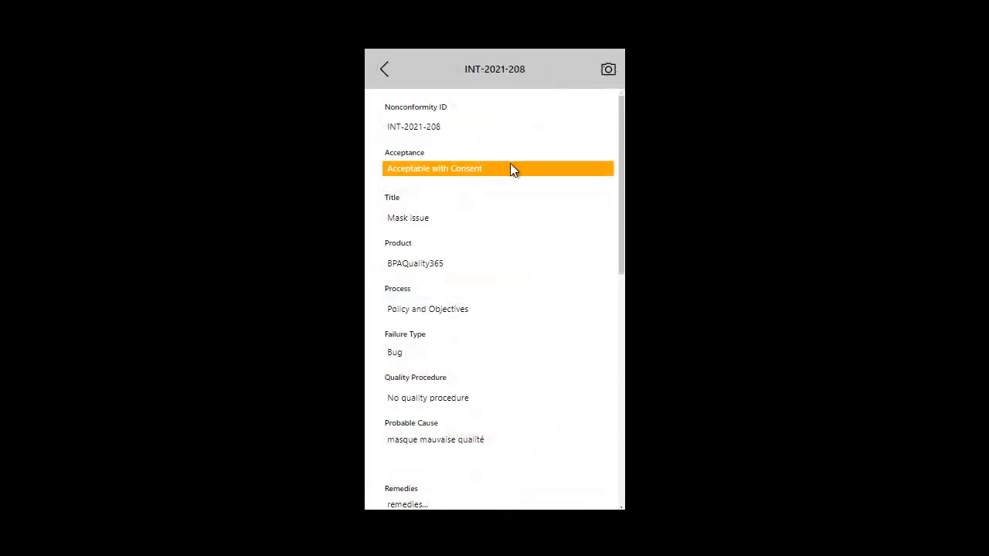
pyautogui.scroll(-1, 510, 170)
pyautogui.scroll(-1, 510, 170)
pyautogui.scroll(-1, 510, 170)
pyautogui.scroll(-1, 510, 170)
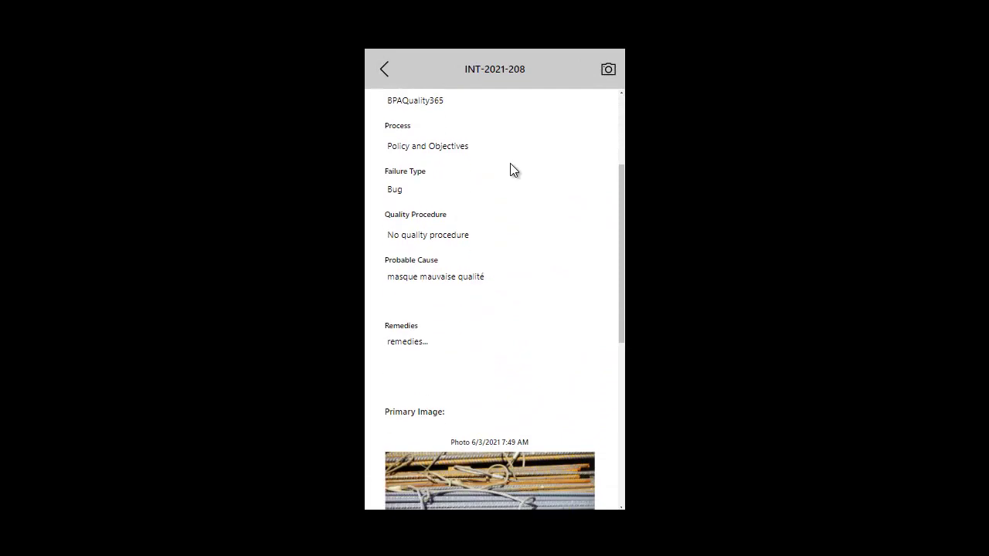
pyautogui.scroll(-1, 510, 164)
pyautogui.scroll(-2, 510, 164)
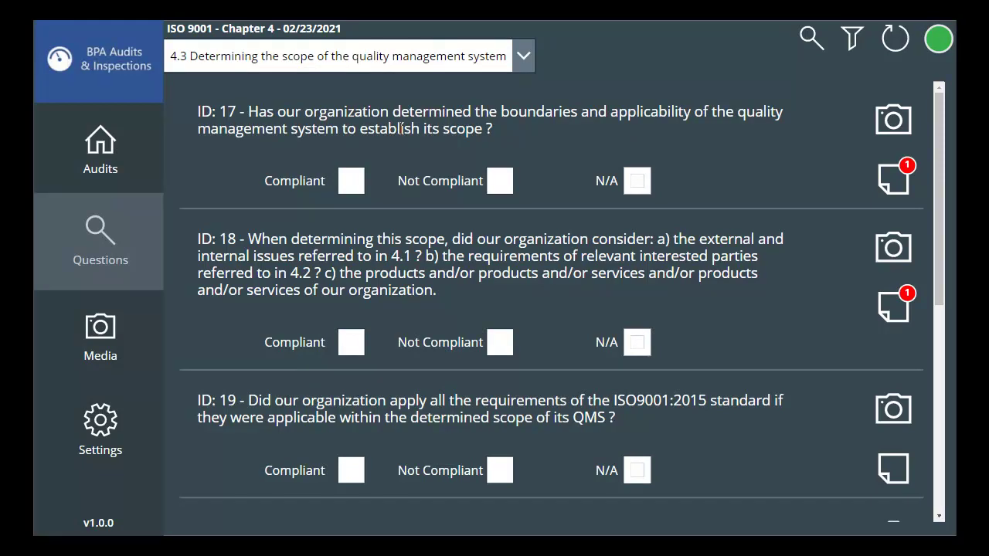
# - Mark audit question 17 Compliant and open the camera to capture evidence
pyautogui.click(349, 179)
pyautogui.click(892, 119)
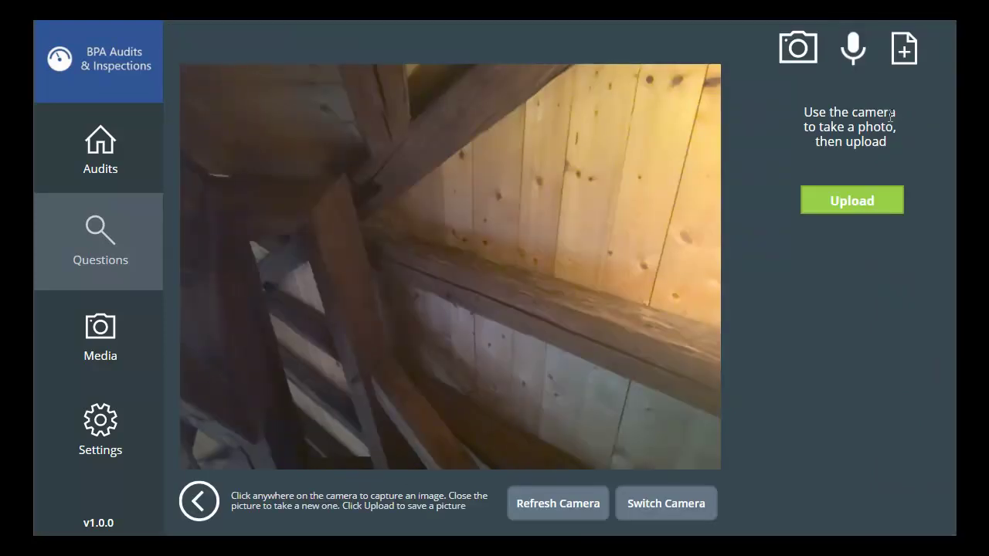